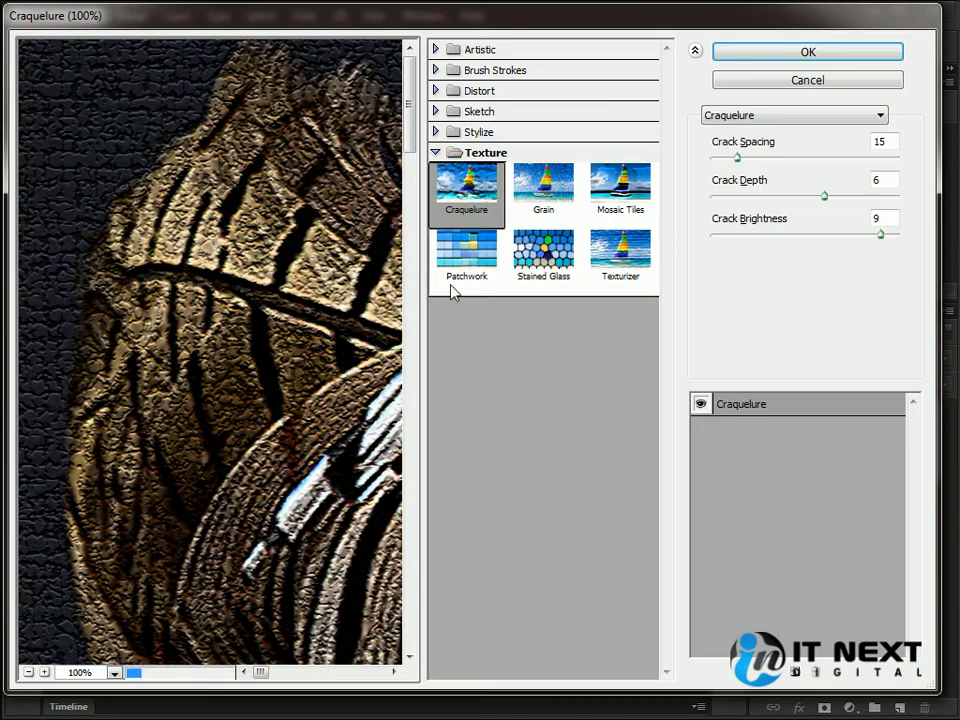
Review the Filter Gallery categories and the Filter menu's submenus, and close the gallery without applying any filter
left_click(436, 153)
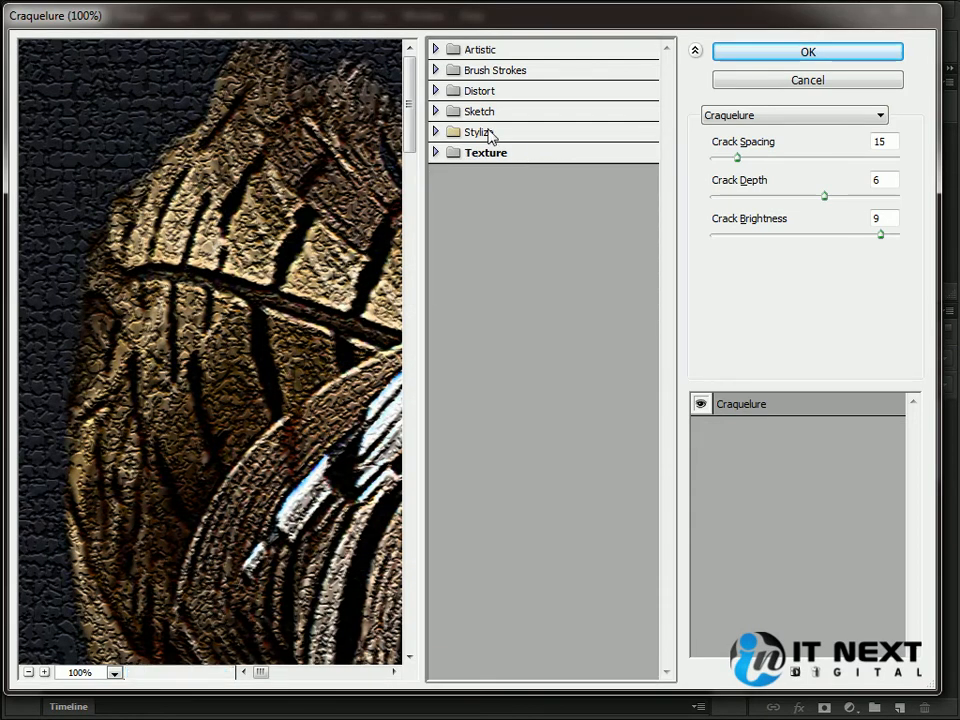
left_click(731, 83)
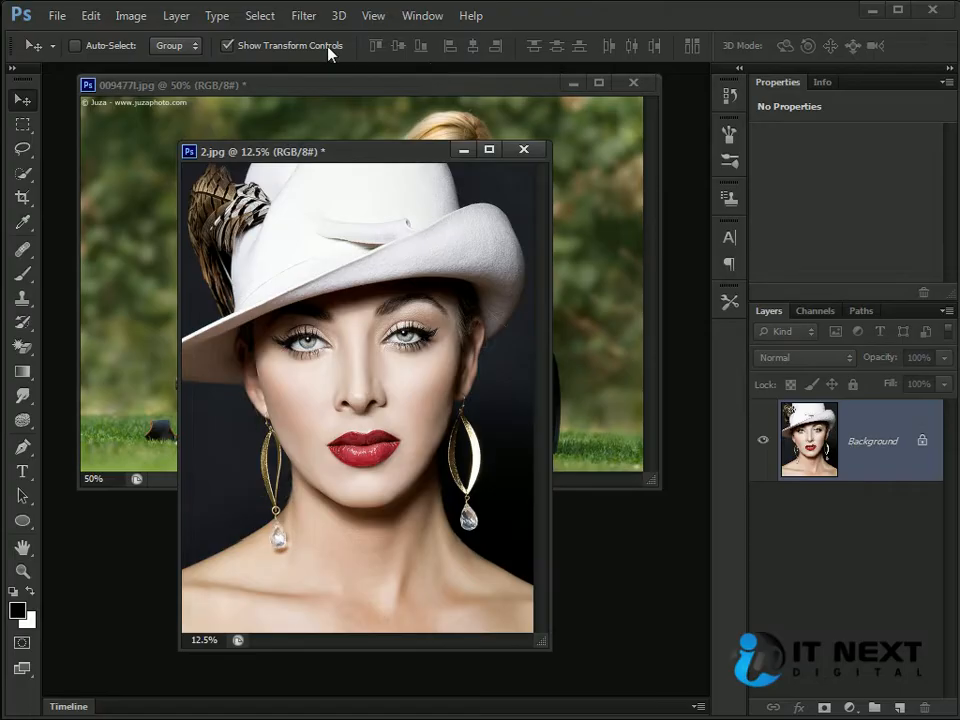
left_click(300, 18)
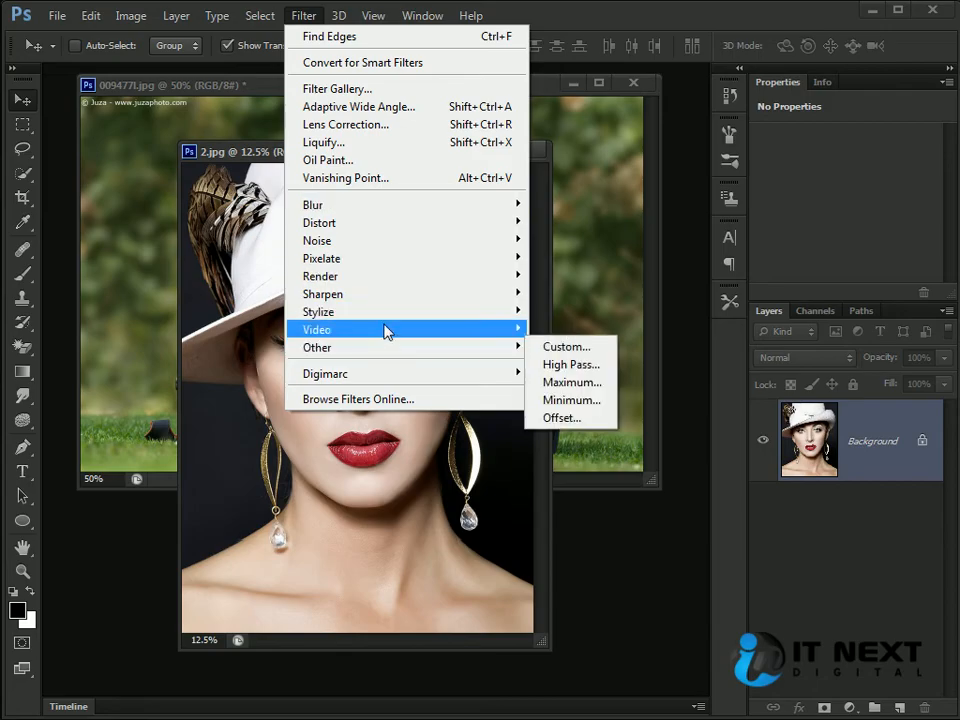
mouse_move(387, 322)
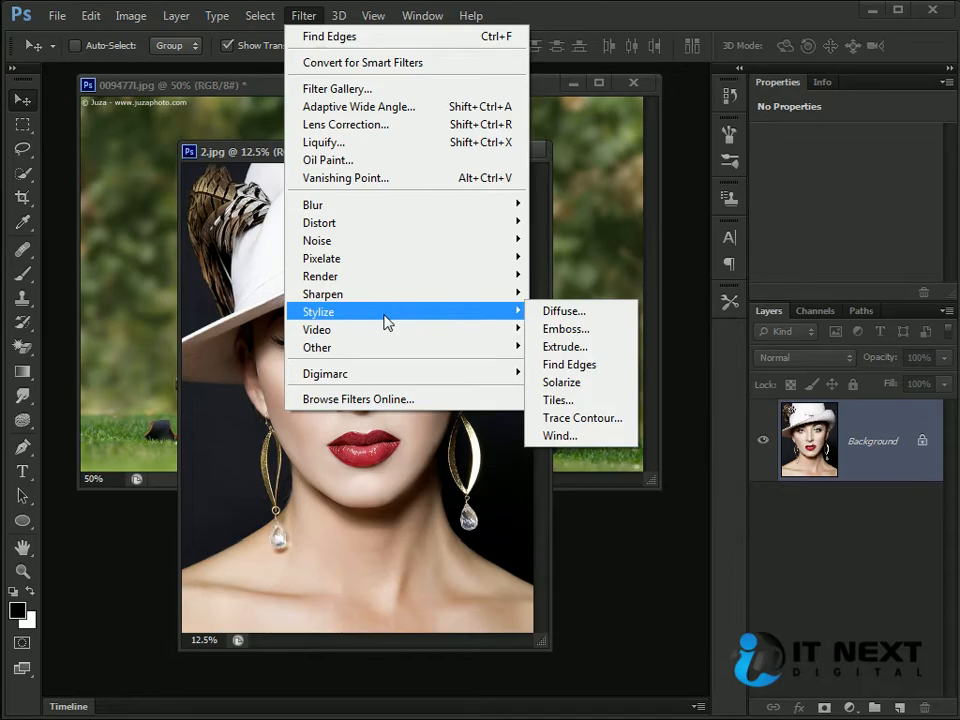
mouse_move(380, 277)
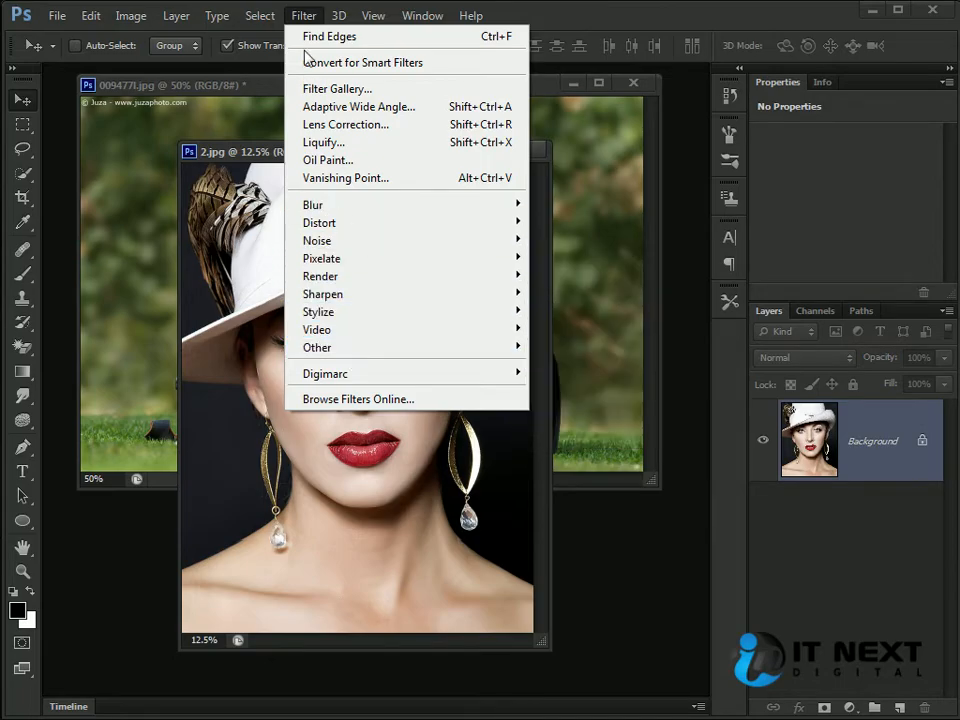
left_click(372, 92)
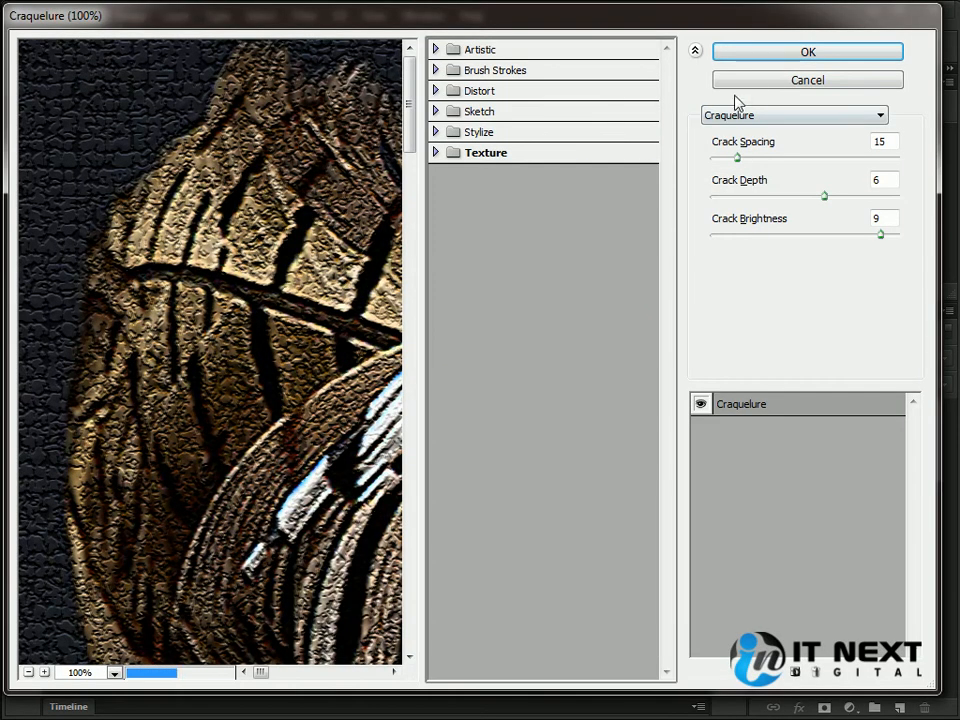
left_click(730, 86)
Quit Photoshop CS6 without saving the changes to the open images
left_click(933, 9)
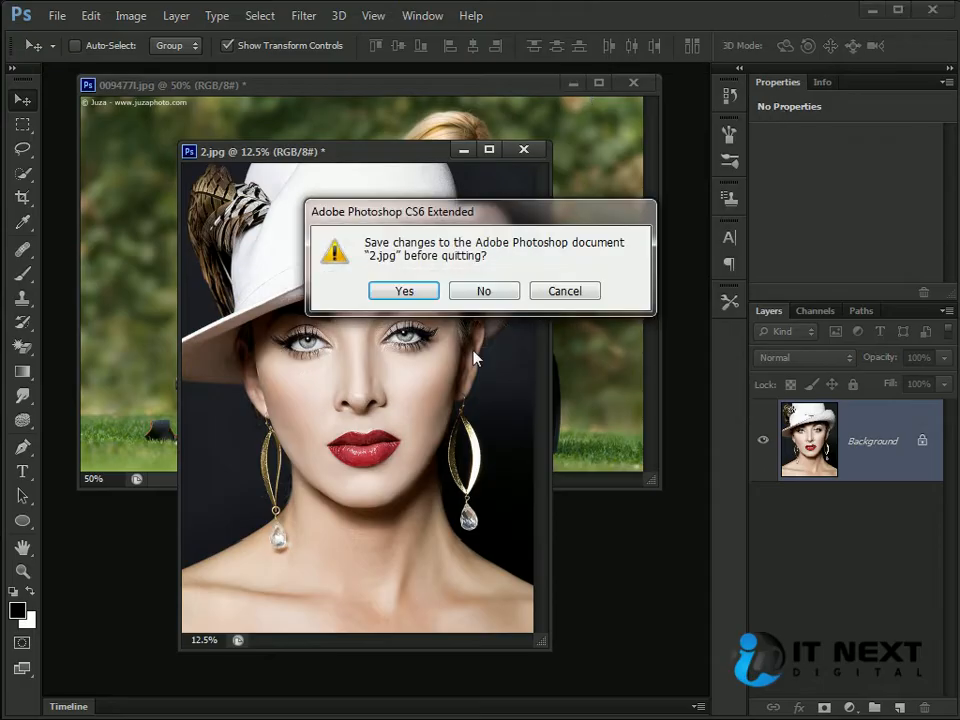
left_click(485, 297)
left_click(485, 297)
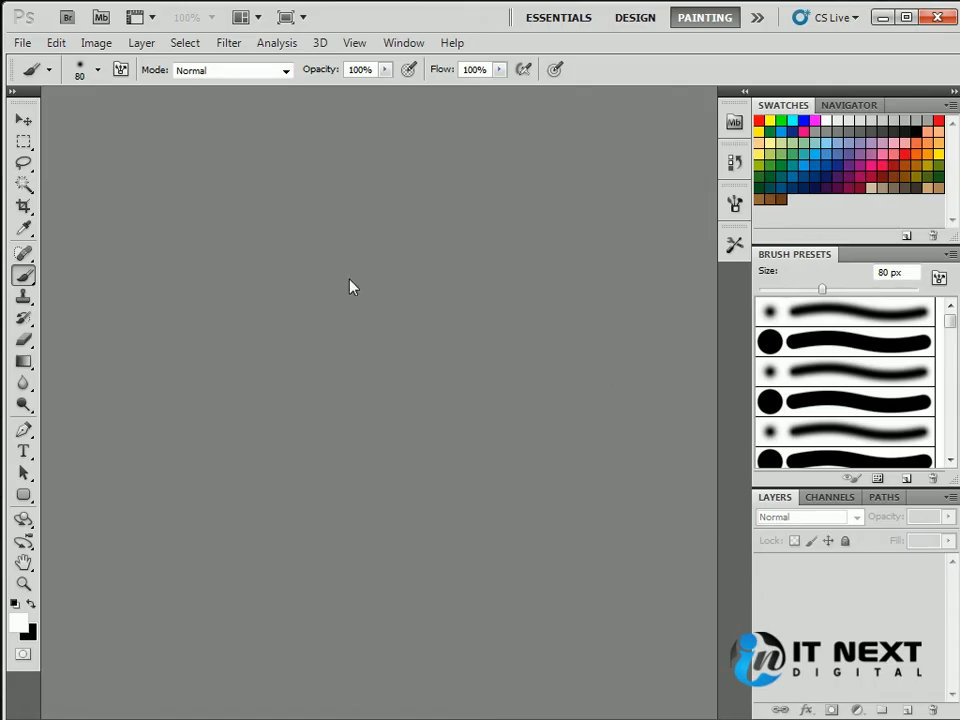
Open 2.jpg from the Stock Photo folder in the Pictures library
double_click(207, 209)
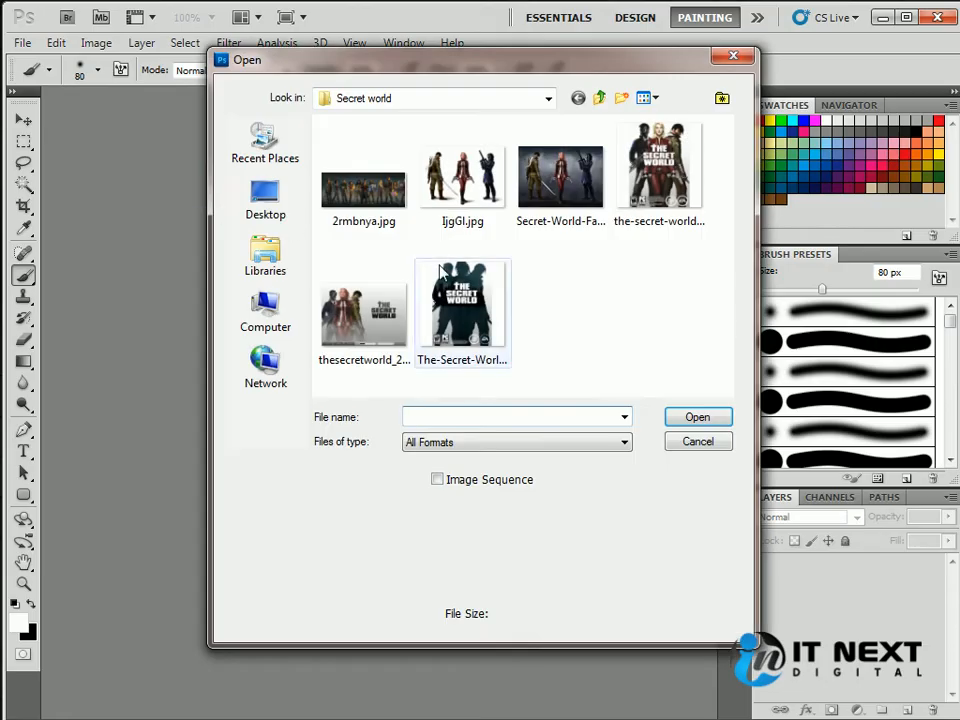
left_click(279, 268)
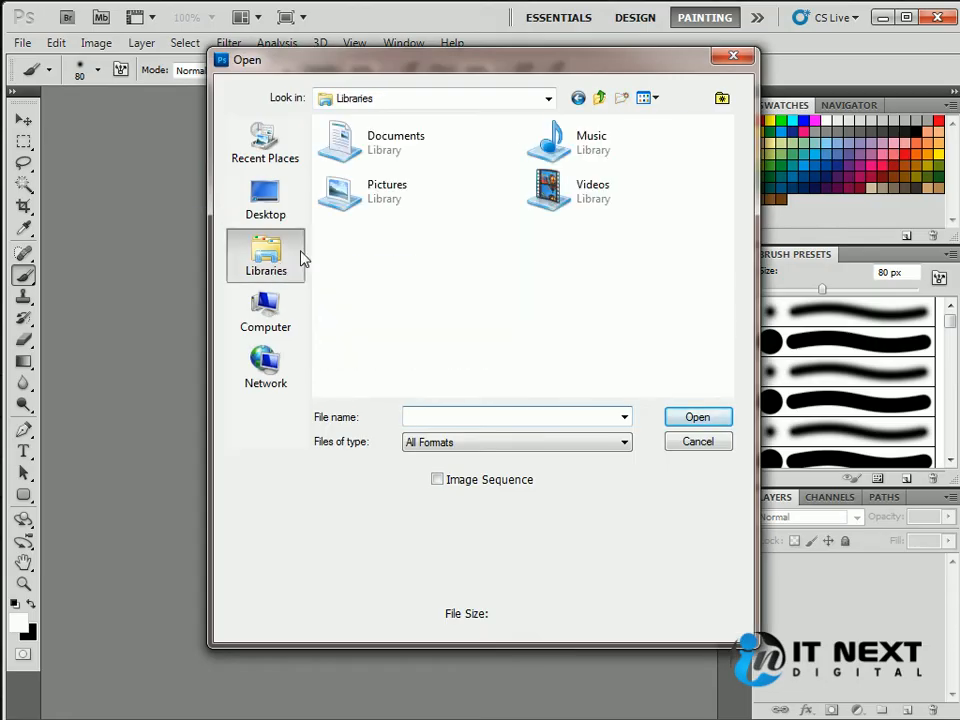
double_click(378, 213)
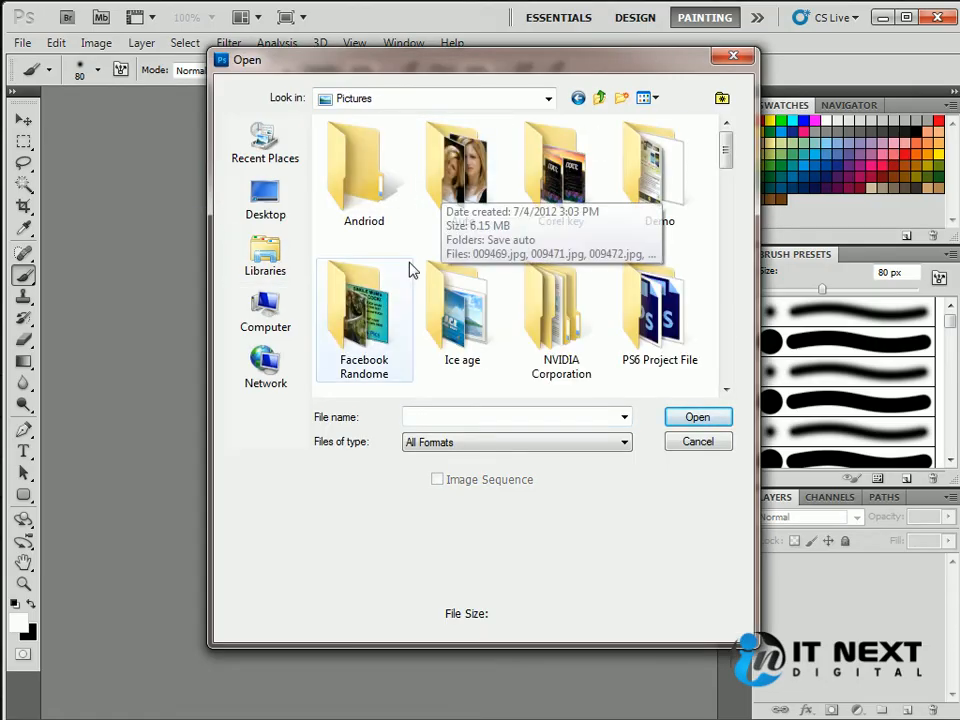
left_click_drag(728, 158, 729, 177)
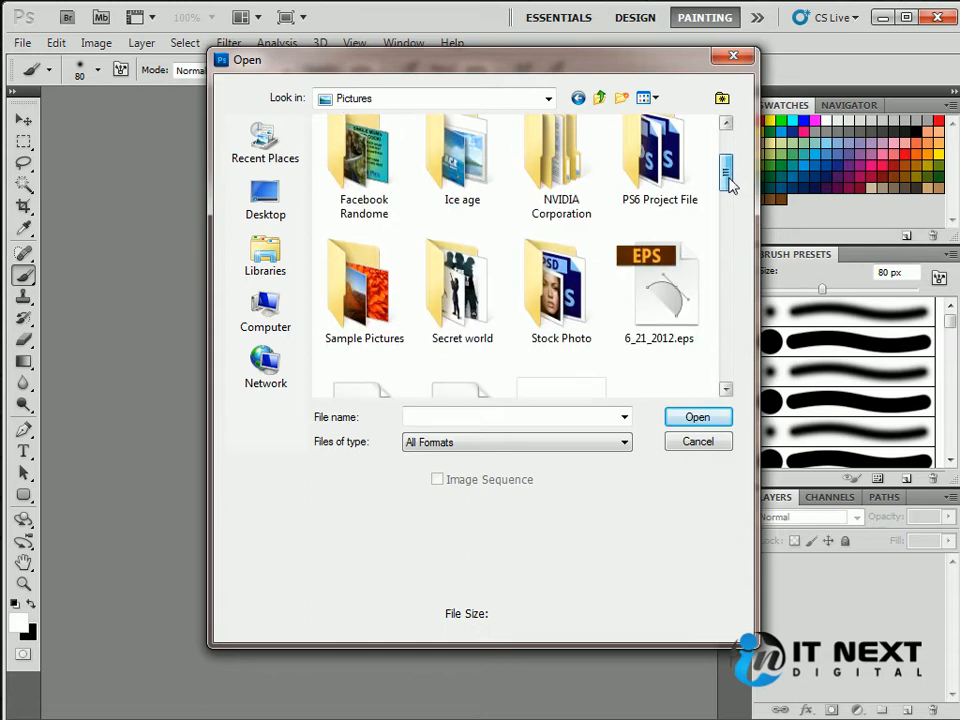
double_click(561, 290)
left_click(340, 178)
double_click(340, 178)
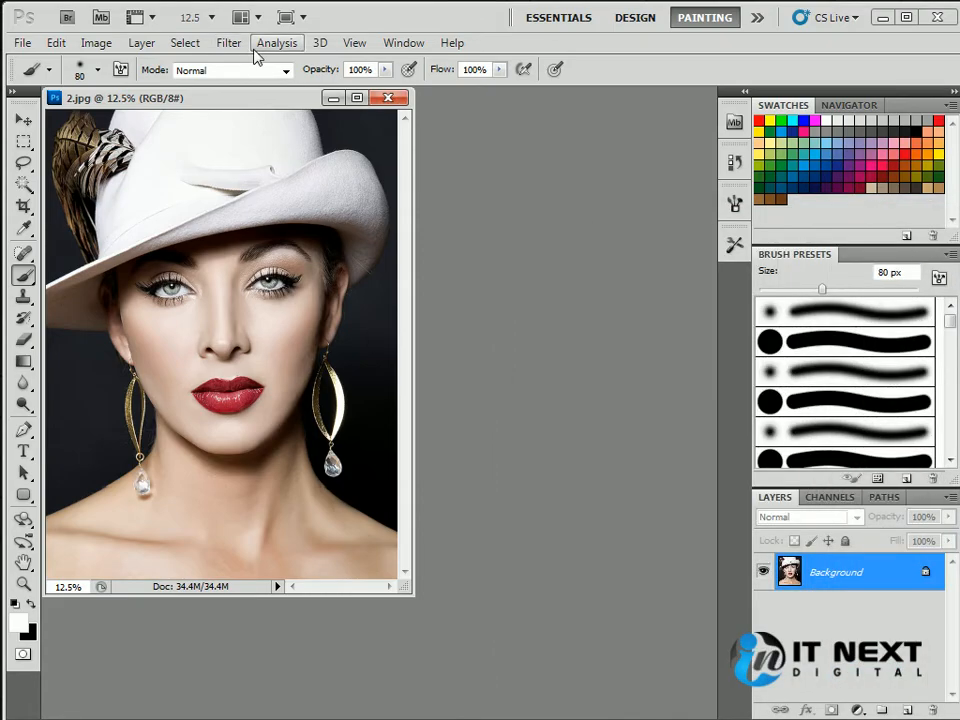
Look over the filter categories available in this Photoshop version, close 2.jpg and quit the program
left_click(230, 43)
mouse_move(298, 347)
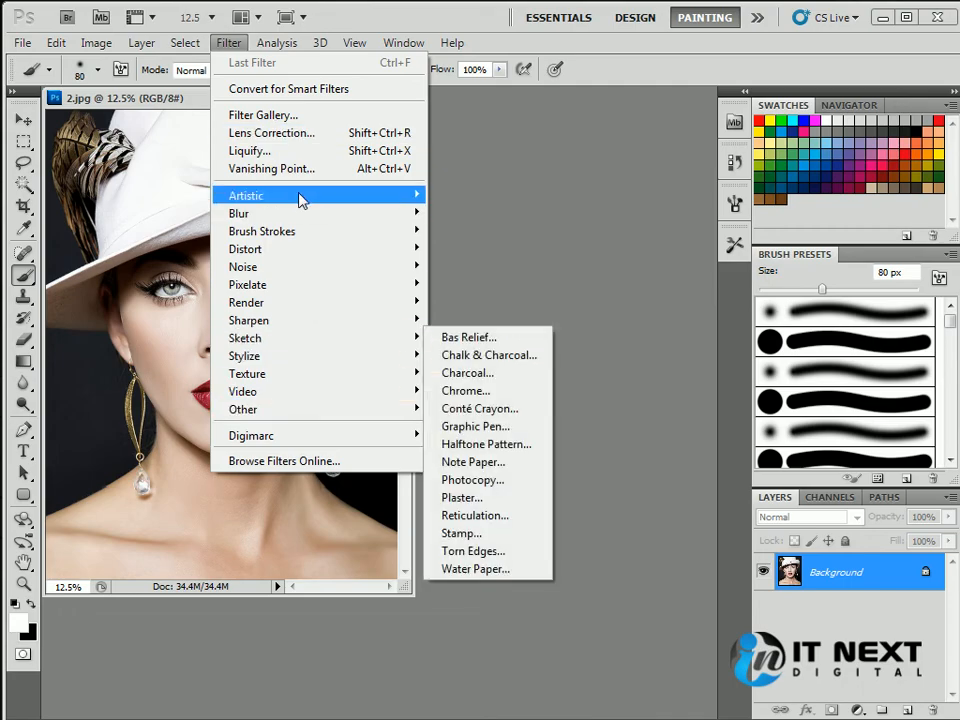
left_click(591, 270)
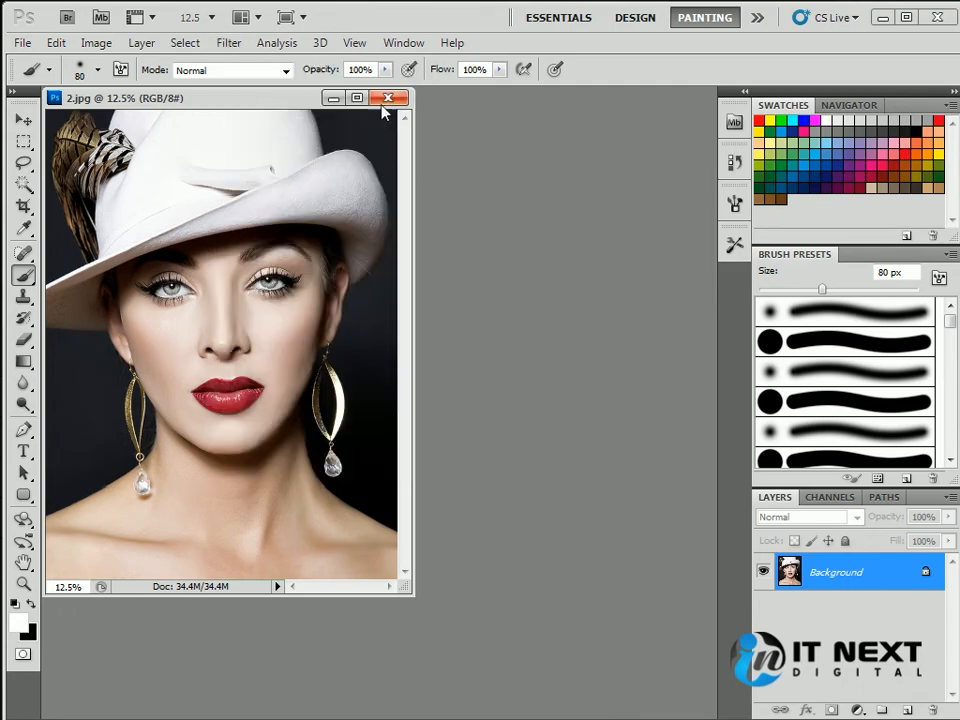
left_click(400, 100)
left_click(937, 17)
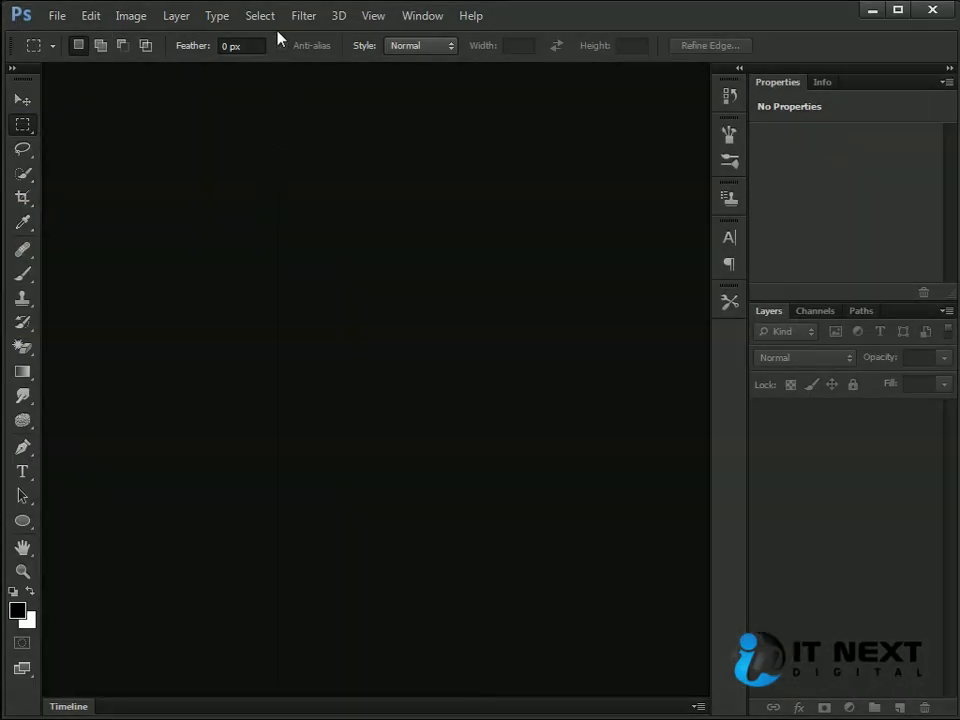
Open the 2.jpg portrait in Photoshop CS6
key("ctrl+o")
left_click_drag(726, 257, 724, 216)
left_click(350, 205)
double_click(350, 205)
Choose the Photocopy filter from the Sketch category of the Filter Gallery for the portrait
left_click(305, 17)
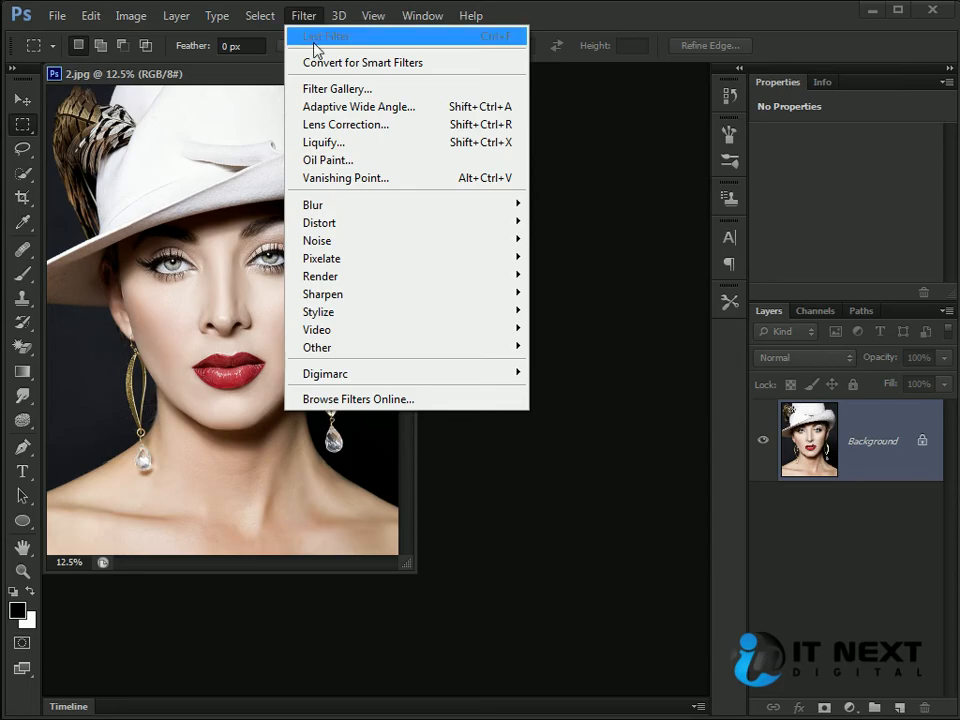
left_click(405, 90)
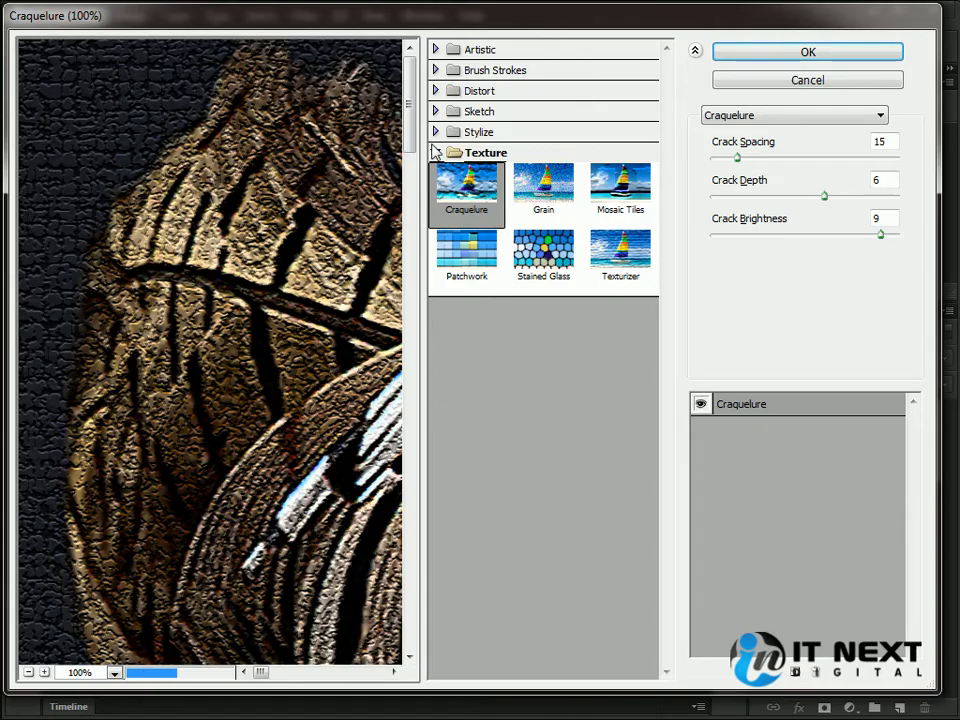
left_click(435, 153)
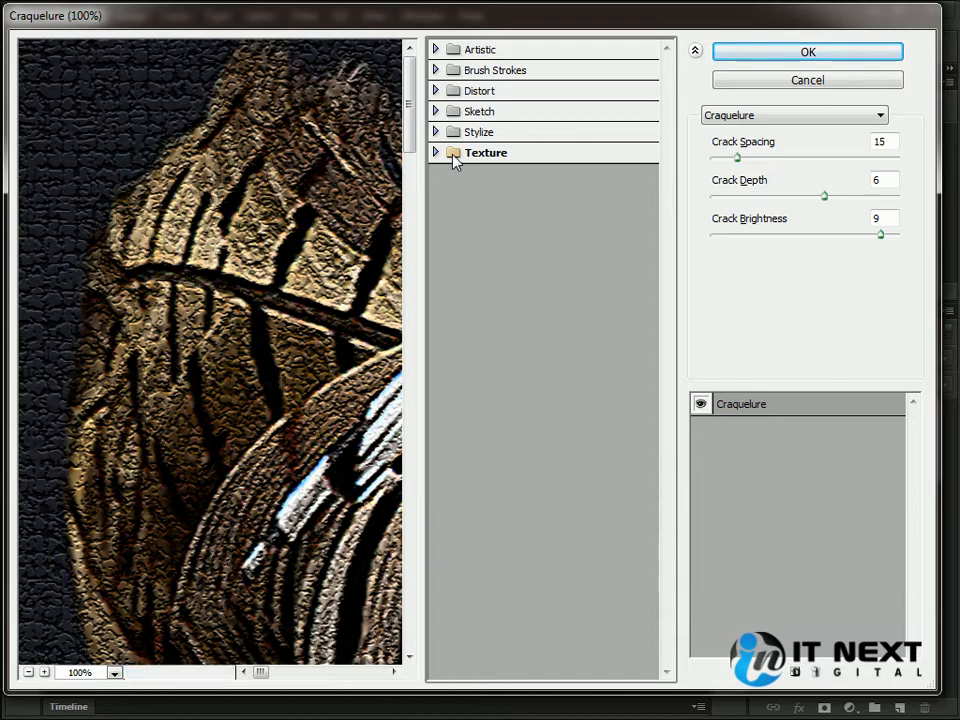
left_click(435, 112)
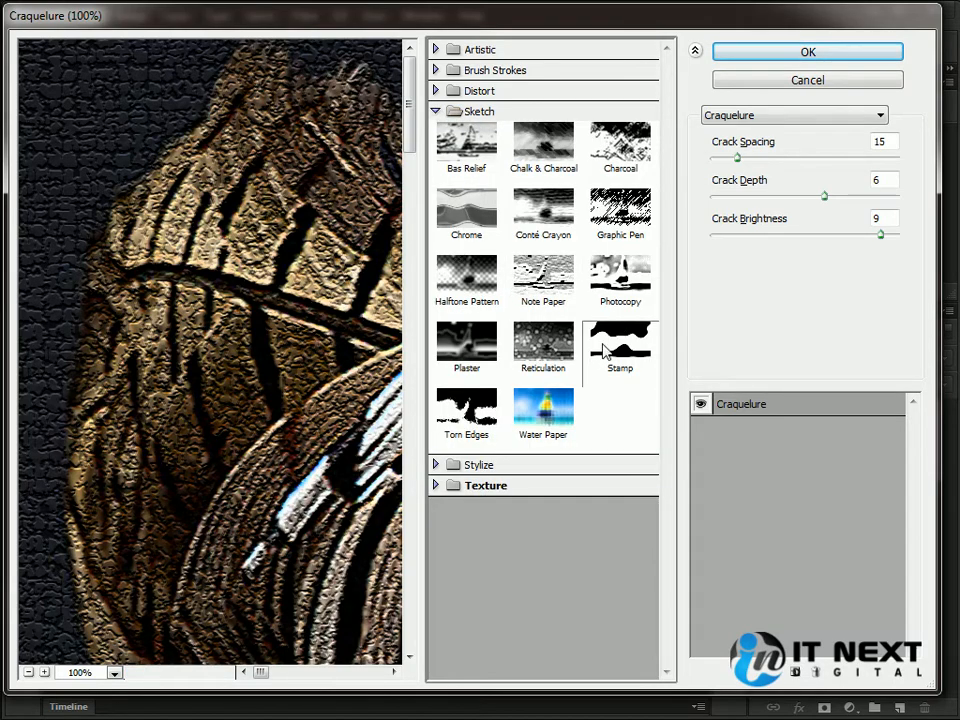
left_click(620, 285)
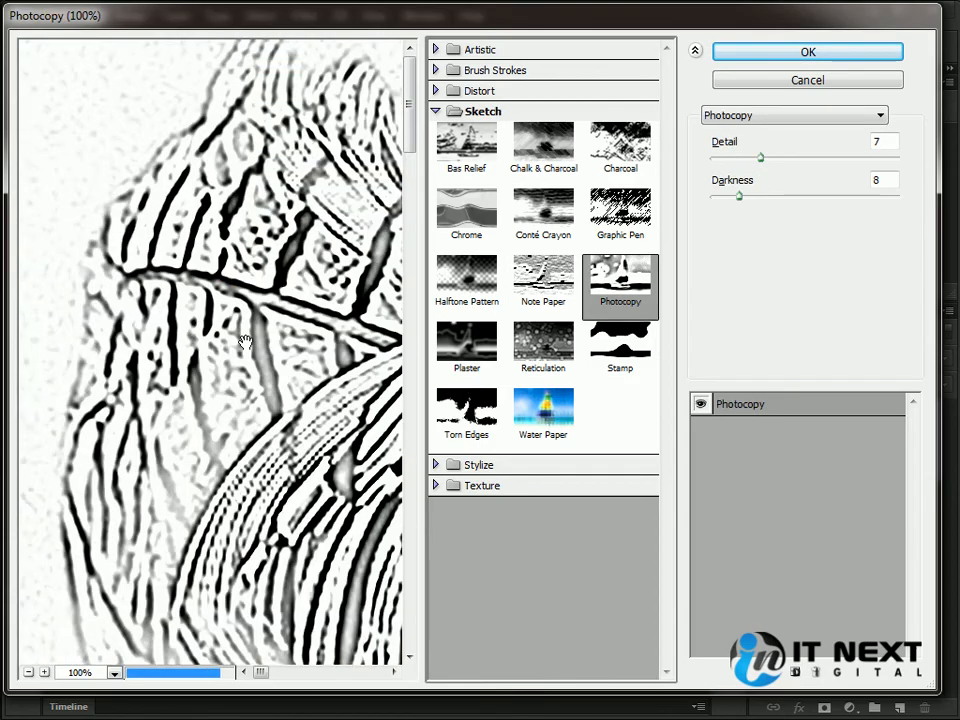
scroll(245, 342, "down", 6)
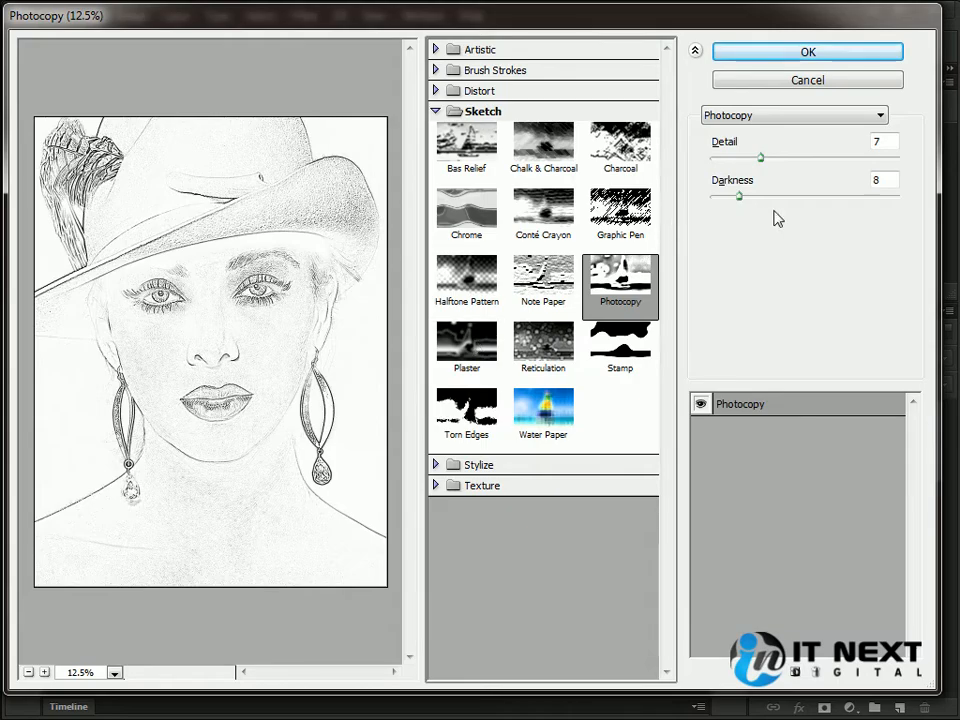
Apply the Photocopy filter with Detail 13 and Darkness 4, and enlarge the window of 2.jpg
left_click_drag(761, 159, 816, 171)
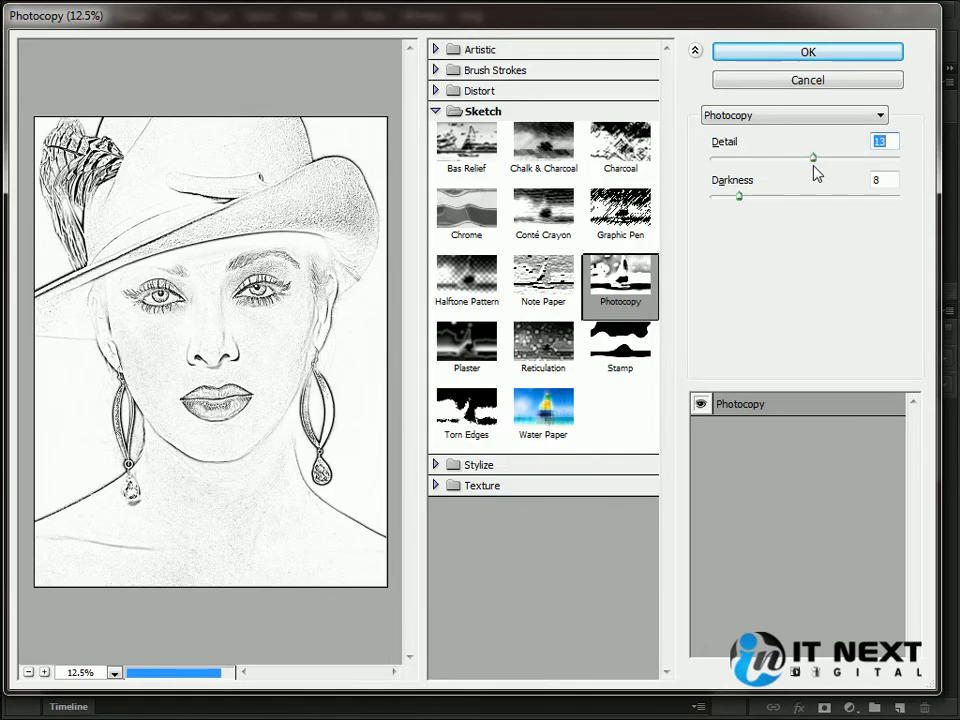
mouse_move(742, 197)
left_mouse_down()
mouse_move(765, 203)
mouse_move(725, 204)
left_mouse_up()
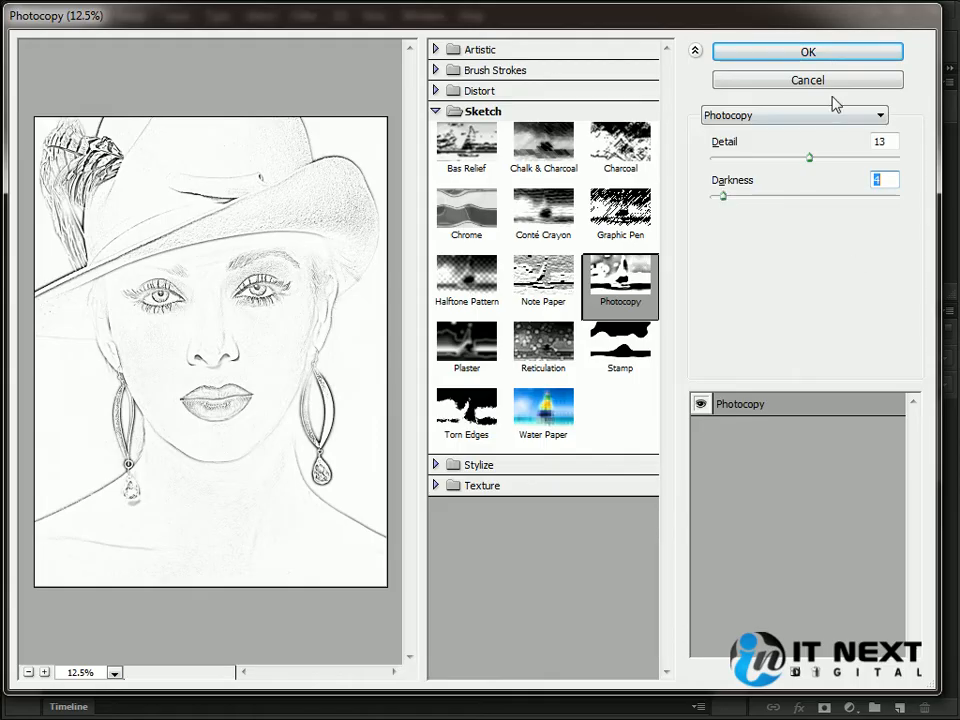
left_click(882, 51)
left_click_drag(415, 577, 450, 638)
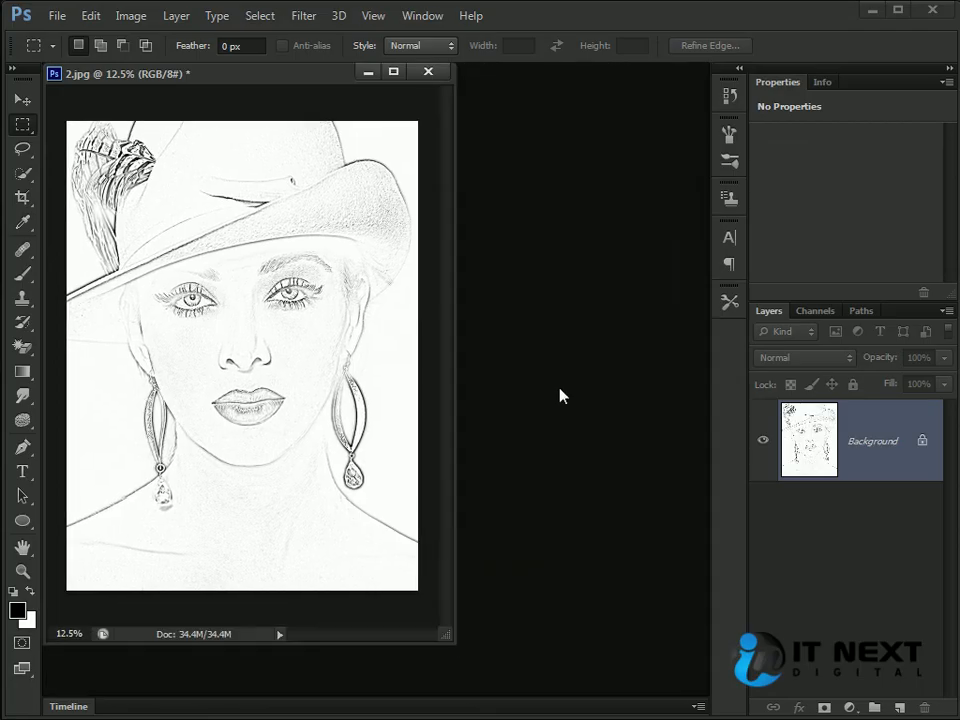
Open beautiful-girls-wallpapers-4.jpg, reapply the last filter to it, and move its window beside the first sketch
key("ctrl+o")
left_click(673, 481)
double_click(673, 481)
key("super")
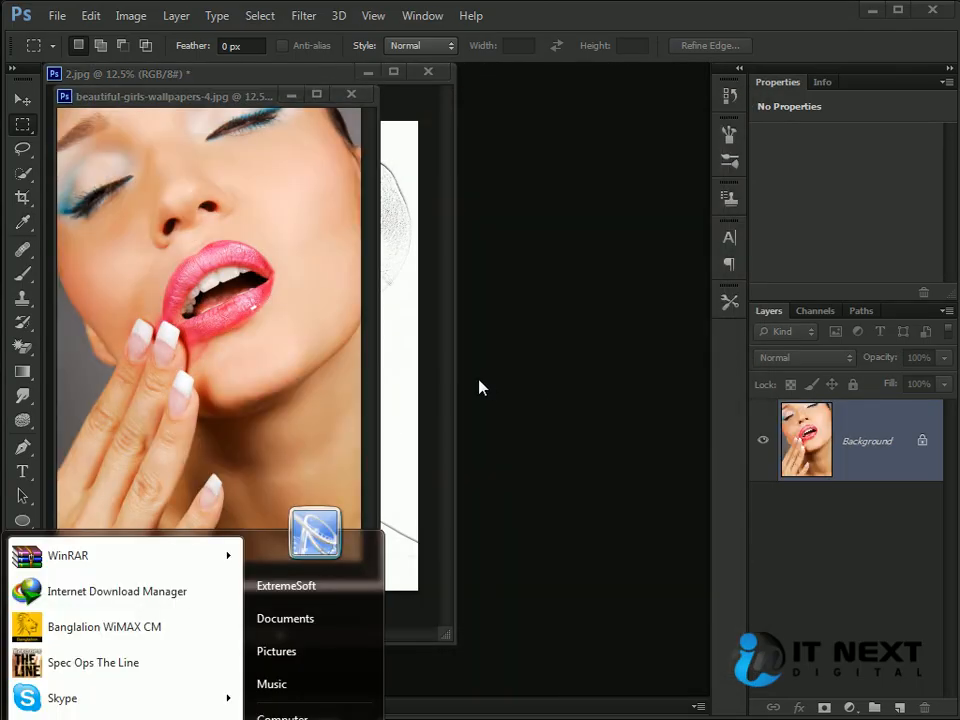
key("super")
key("ctrl+f")
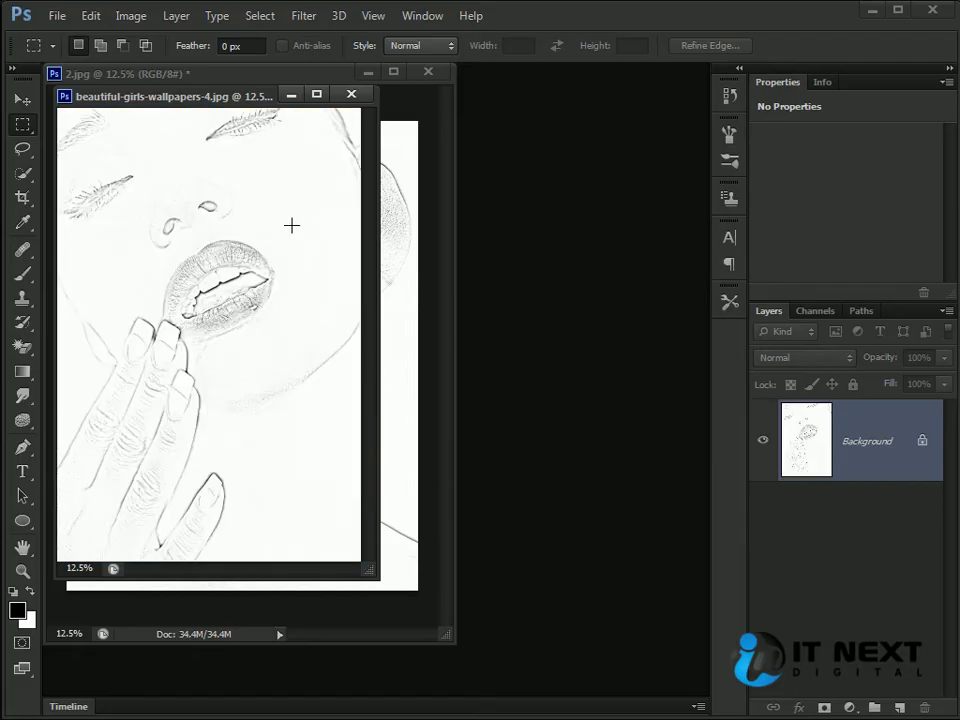
mouse_move(248, 97)
left_mouse_down()
mouse_move(289, 112)
mouse_move(606, 146)
mouse_move(561, 142)
left_mouse_up()
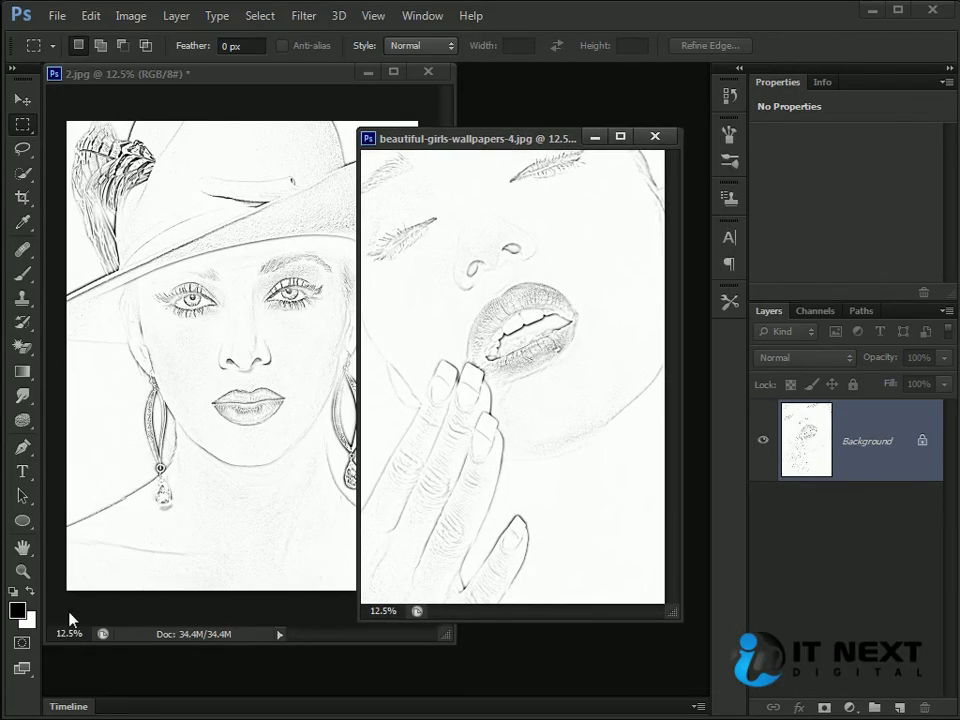
Set the foreground color to a medium blue
left_click(17, 612)
left_click(636, 461)
left_click(644, 441)
left_click_drag(704, 440, 706, 472)
left_click(890, 368)
Open Beautiful-Asian-Girls-024.jpg and reapply the Photocopy filter to get a blue line sketch
key("ctrl+o")
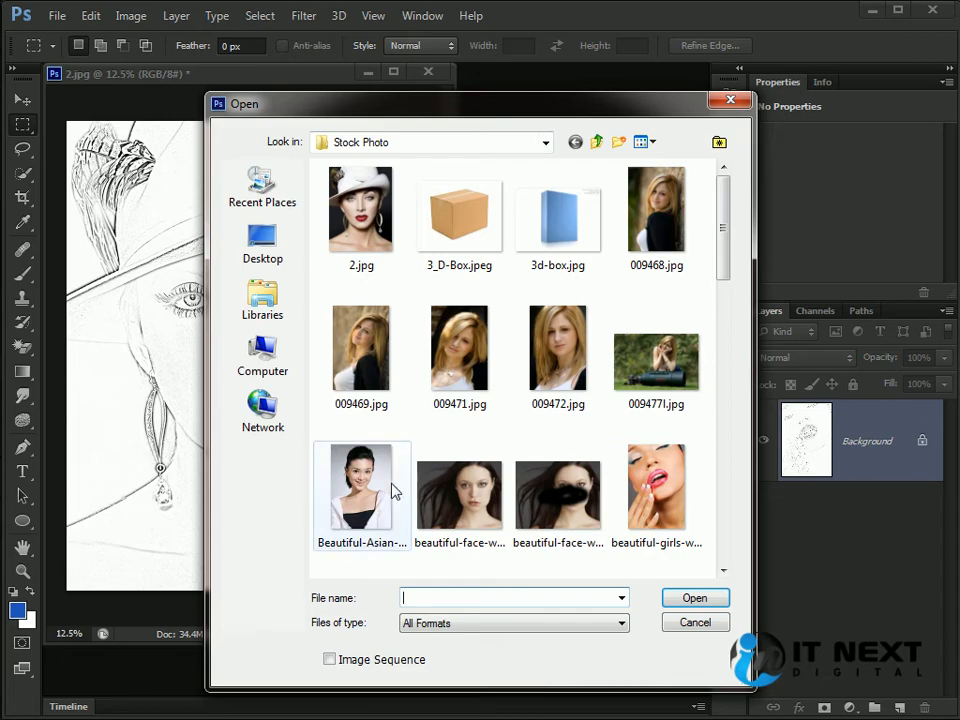
double_click(373, 479)
key("ctrl+f")
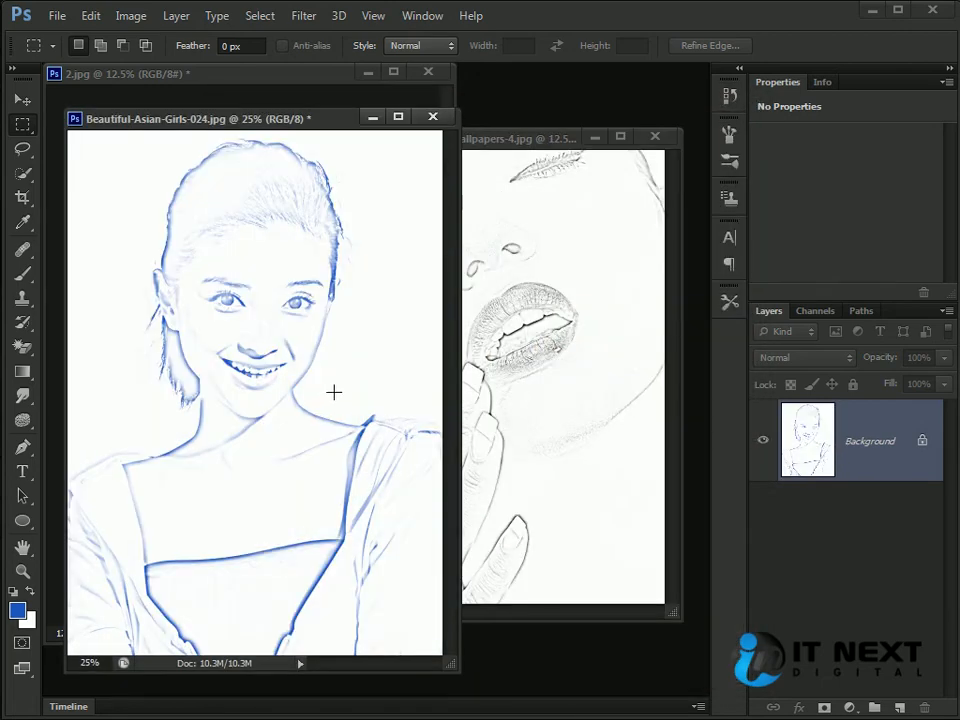
Close the blue sketch without saving and reset the foreground and background colors to their defaults
left_click(433, 116)
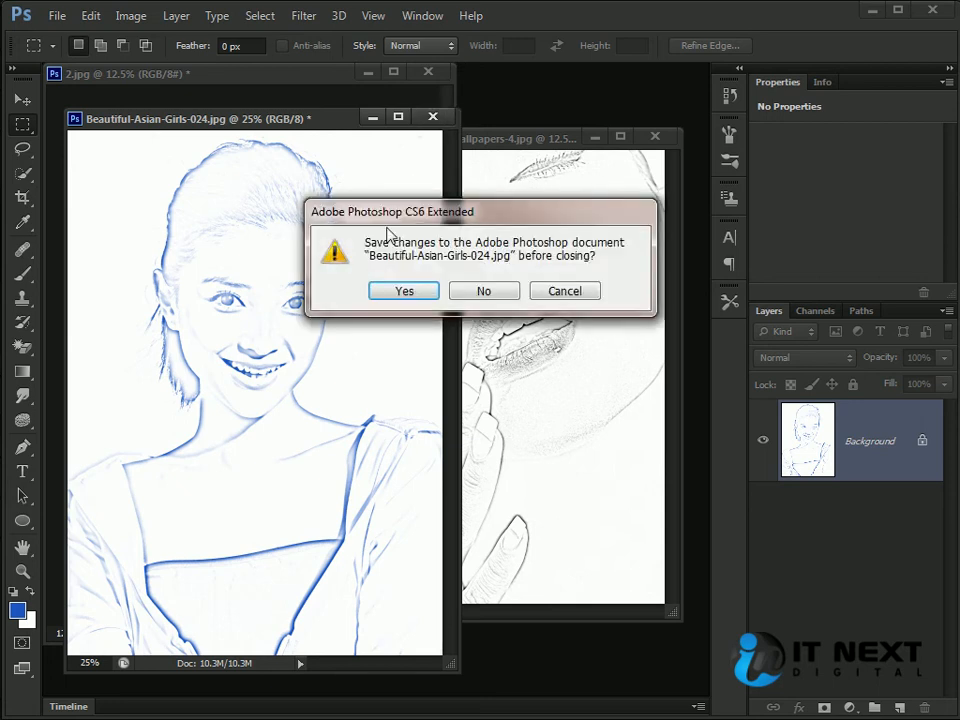
left_click(486, 293)
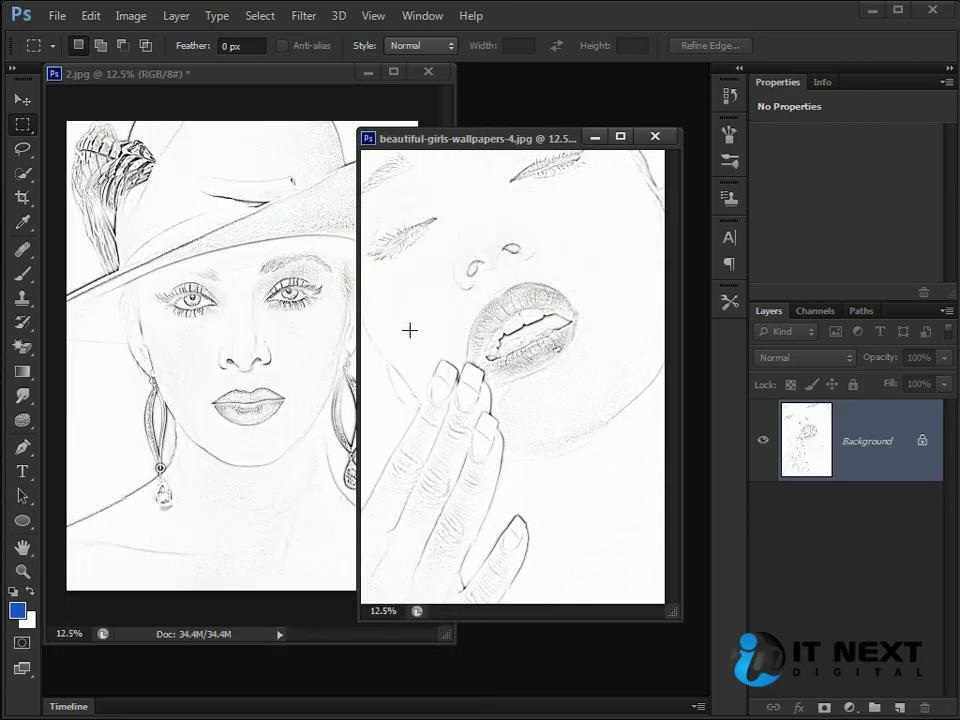
key("d")
Open Beautiful-Asian-Girls-024.jpg again, reapply the Photocopy filter in black, and move its window between the other two sketches
key("ctrl+o")
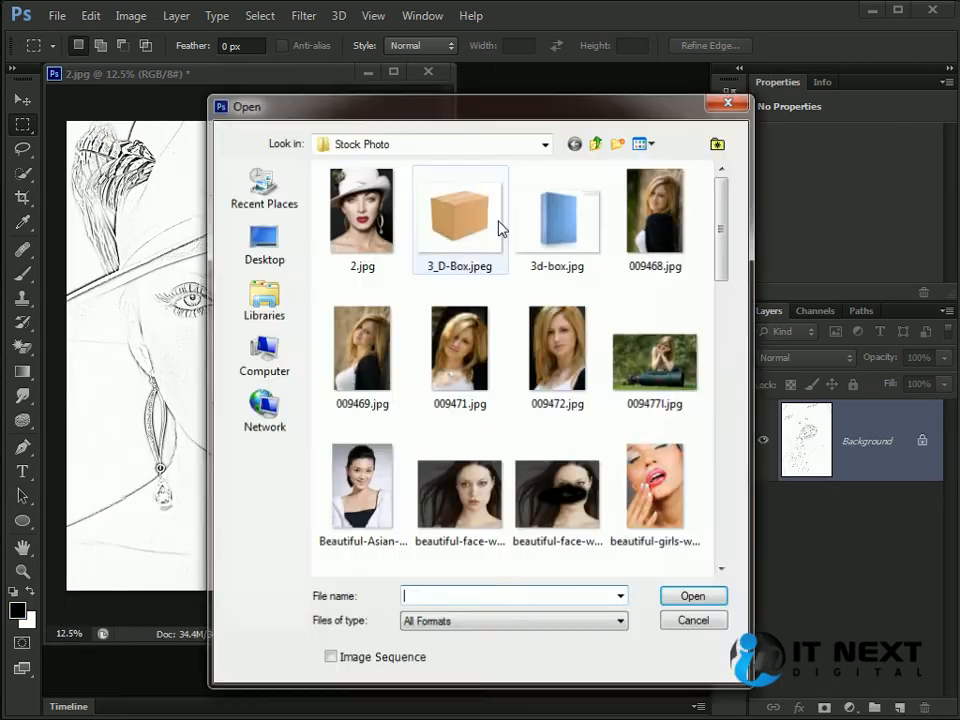
double_click(378, 495)
key("ctrl+f")
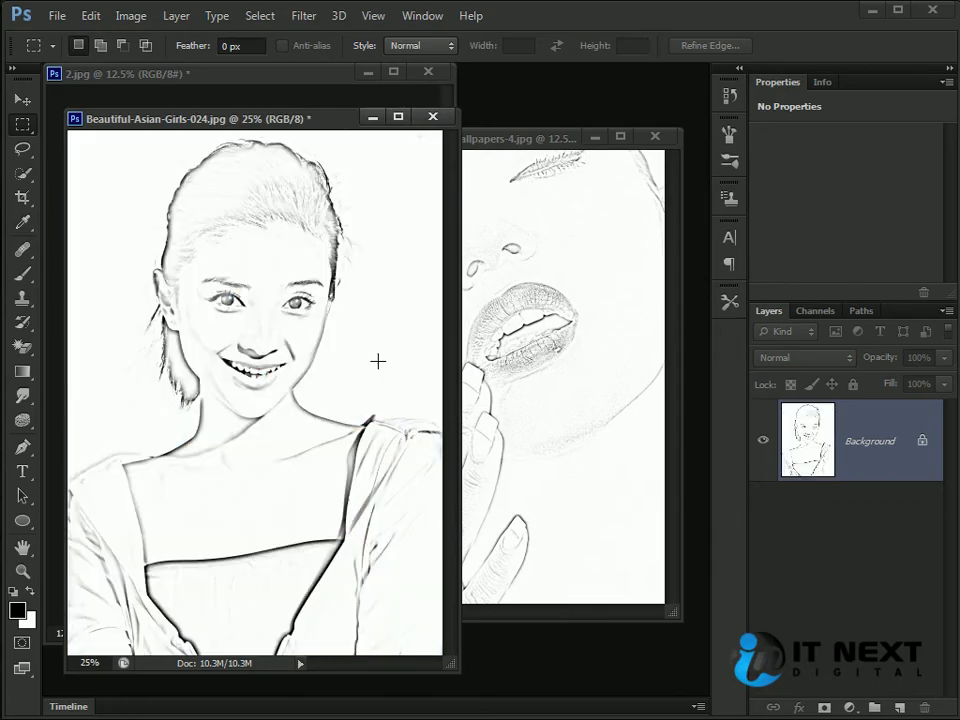
left_click_drag(350, 120, 477, 139)
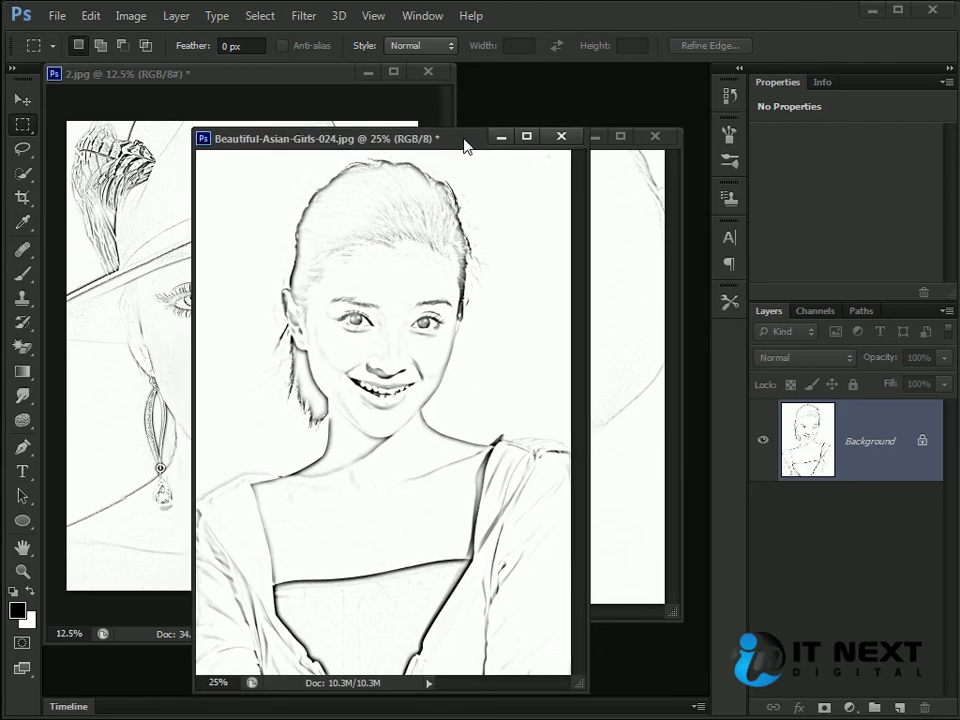
Close Beautiful-Asian-Girls-024.jpg and beautiful-girls-wallpapers-4.jpg without saving, and revert 2.jpg to its original photo
left_click(562, 135)
left_click(482, 288)
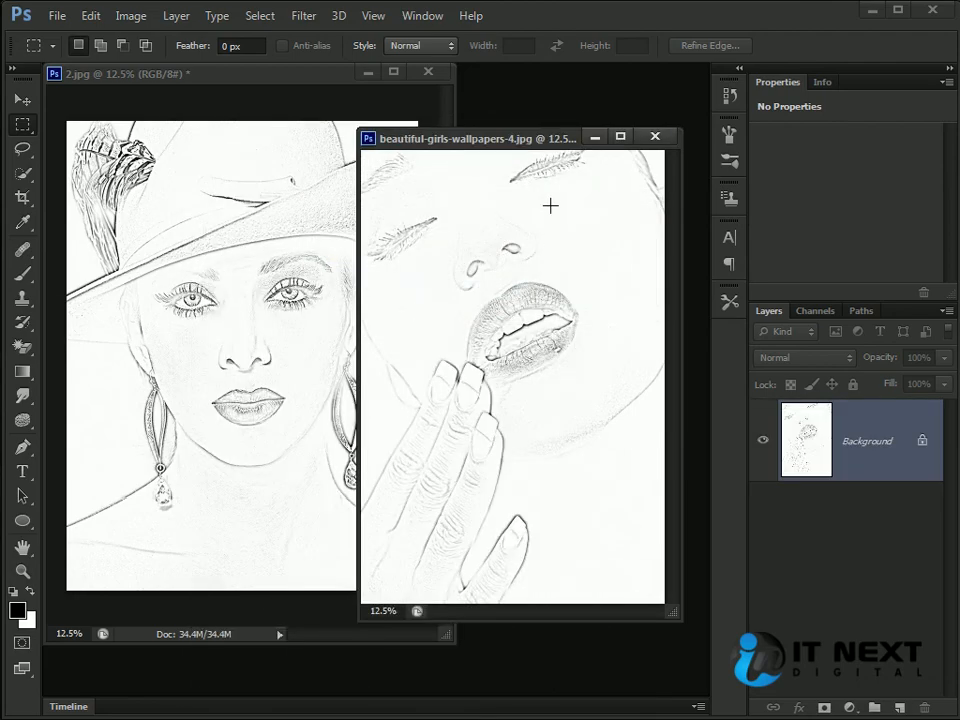
left_click_drag(522, 148, 424, 130)
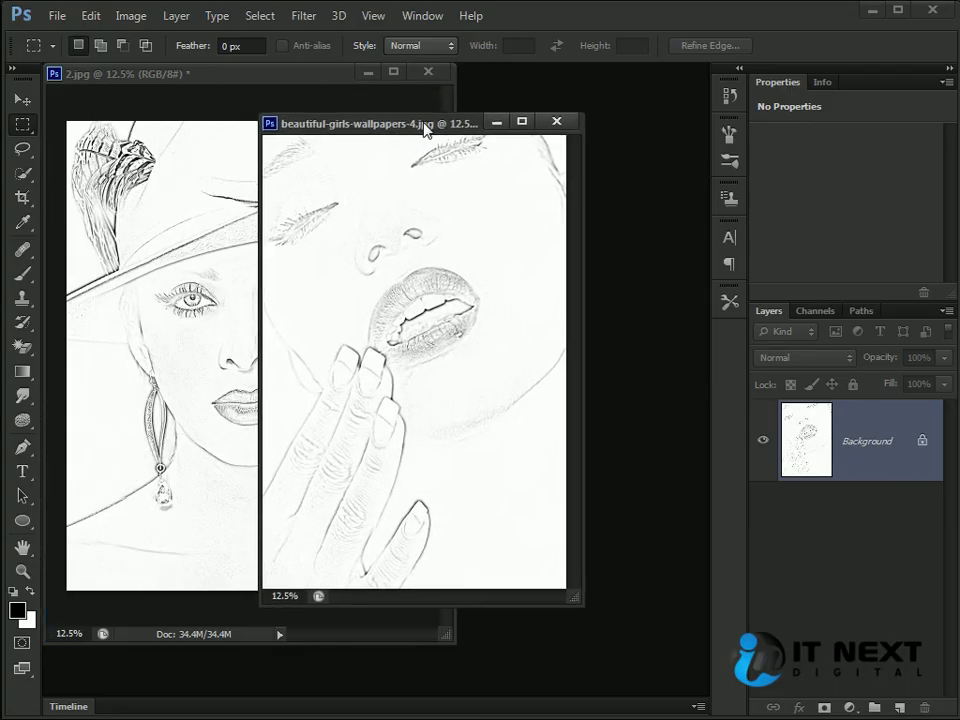
key("F12")
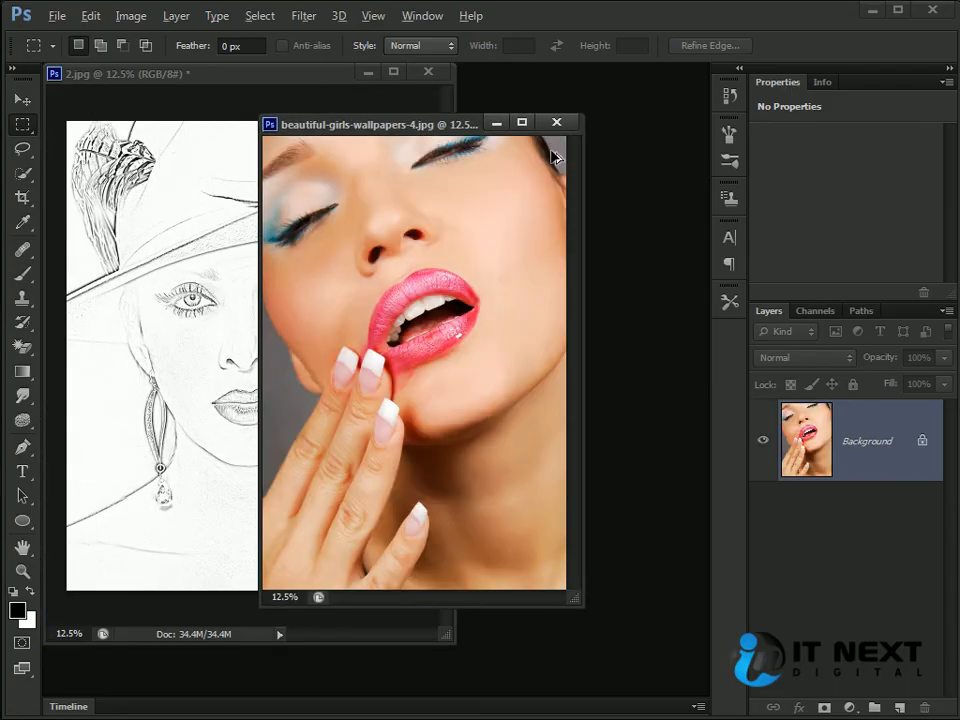
left_click(556, 123)
left_click(484, 289)
key("F12")
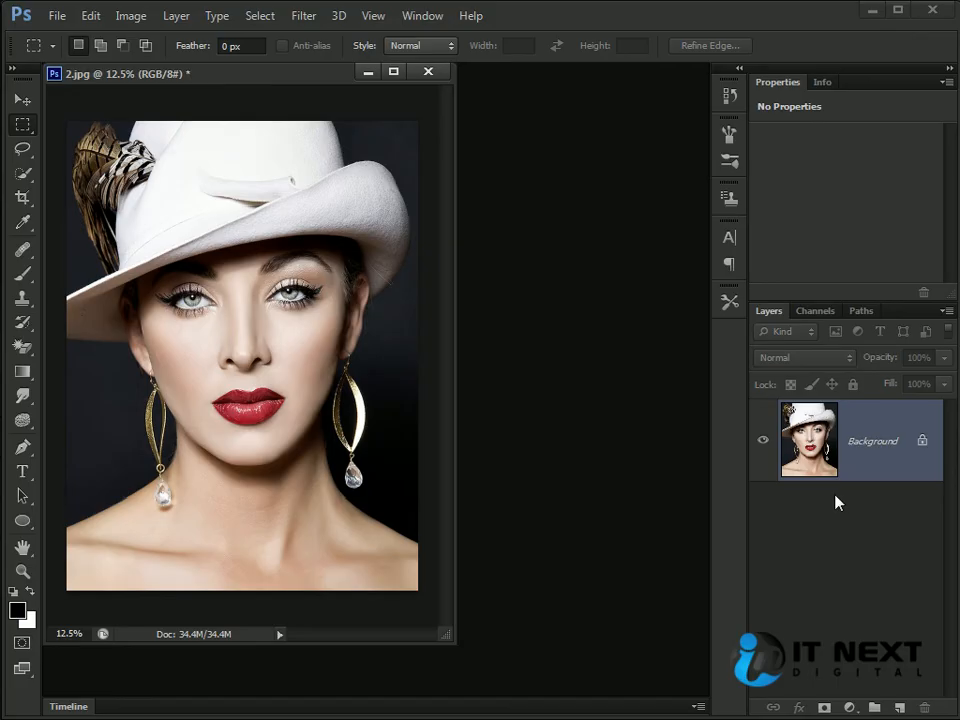
Duplicate the background of 2.jpg and copy the left half of the portrait onto its own layer
key("ctrl+j")
left_click_drag(252, 175, 251, 662)
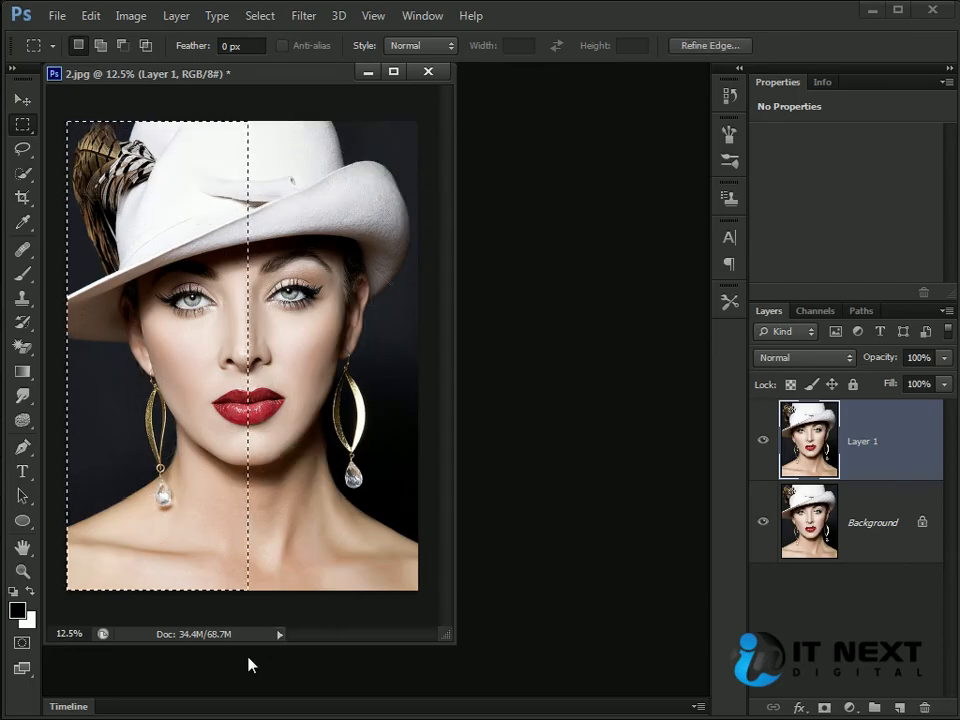
key("ctrl+j")
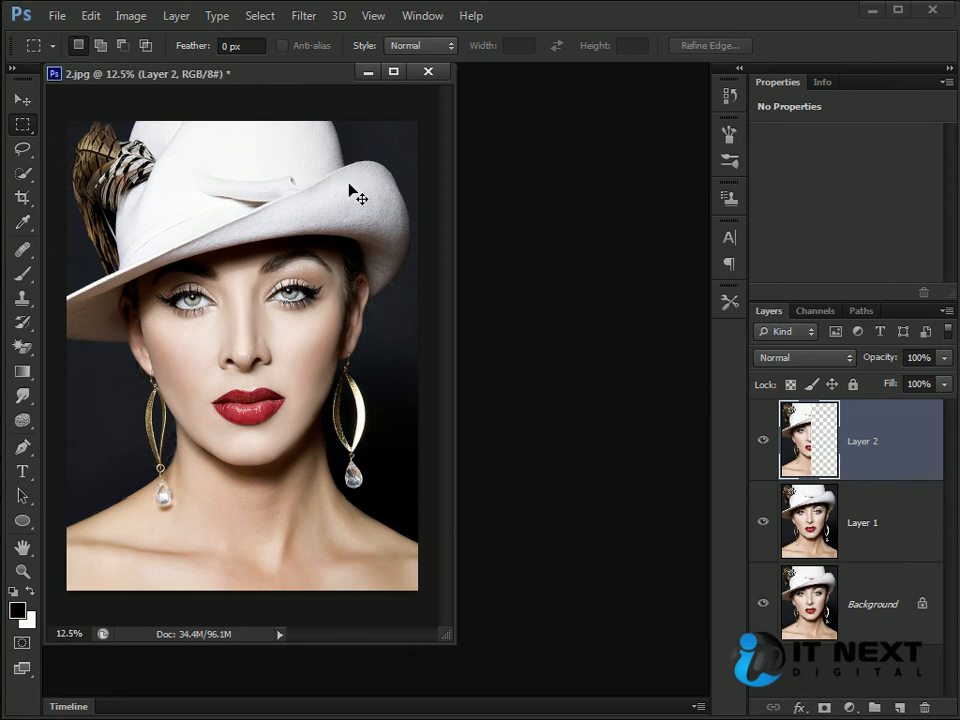
Reapply the Photocopy filter to the left-half layer, compare it with the unfiltered photo, and make Layer 1 active
key("ctrl+f")
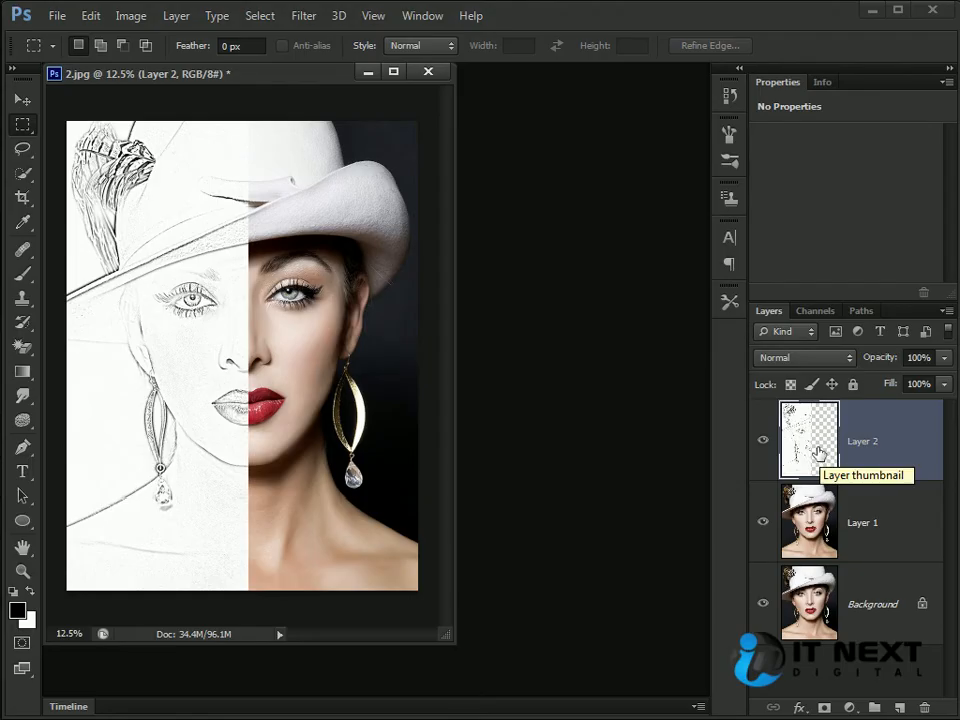
key("ctrl+z")
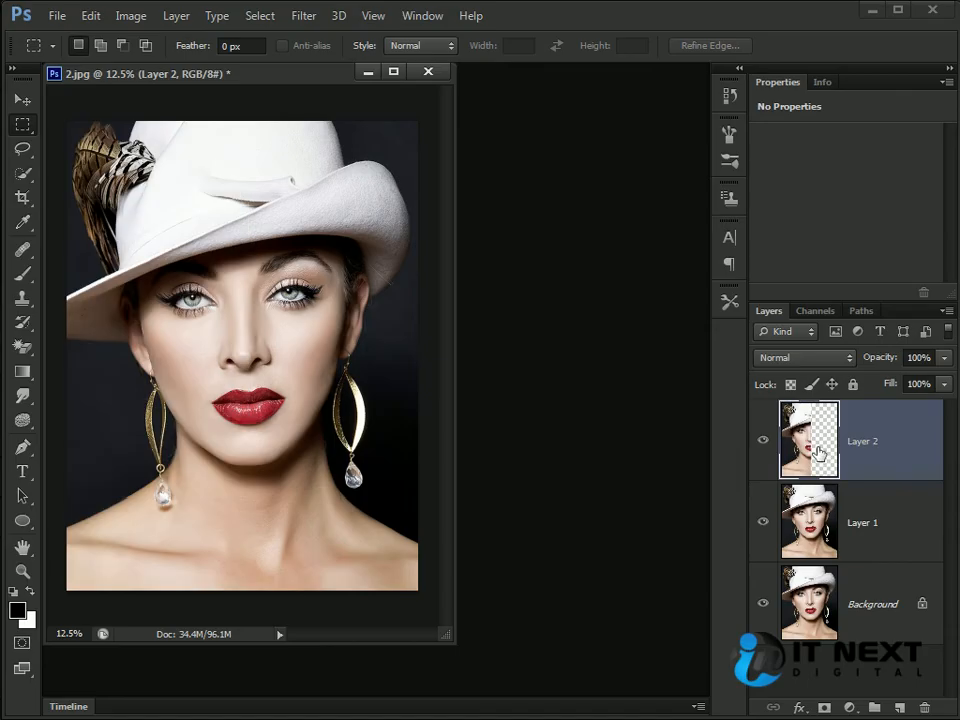
key("alt+bracketleft")
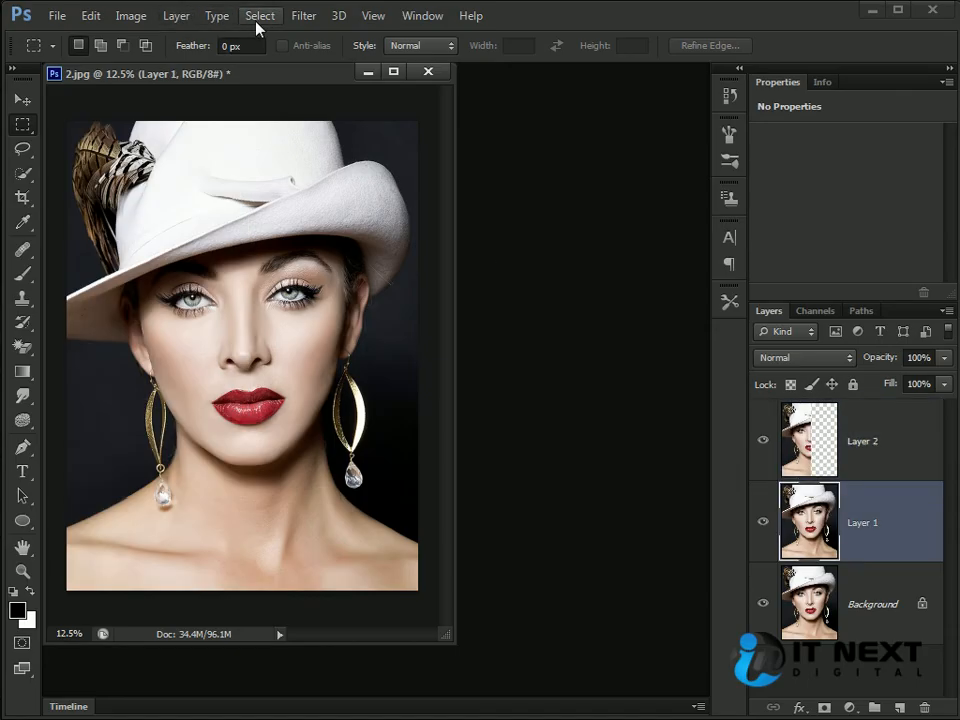
key("alt+bracketright")
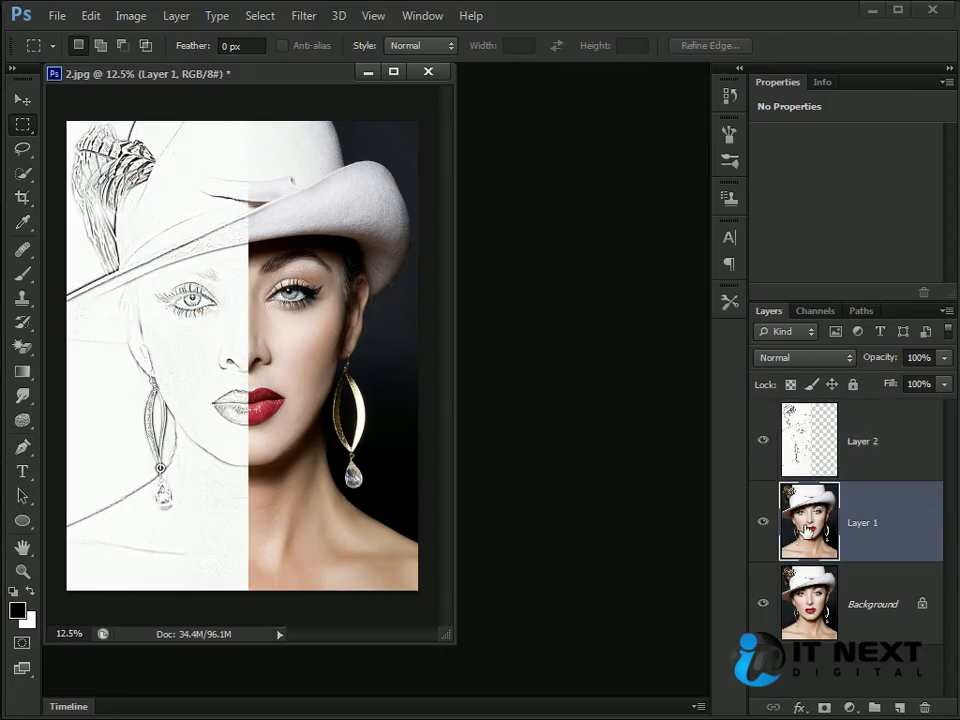
Duplicate Layer 1 and apply the Find Edges filter to the copy
key("ctrl+j")
left_click(262, 17)
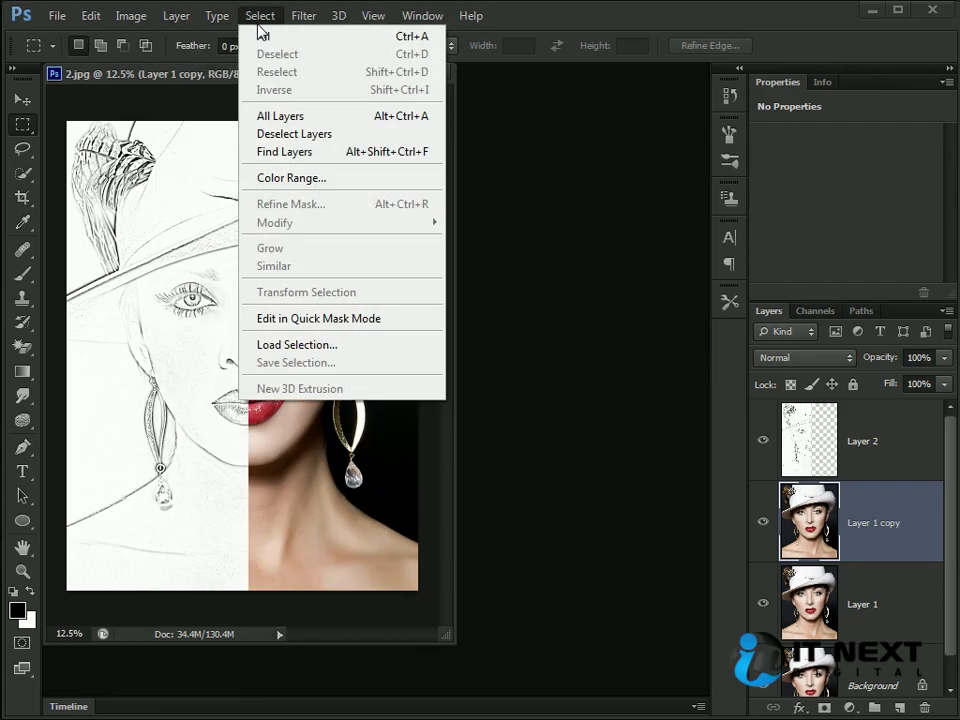
mouse_move(304, 16)
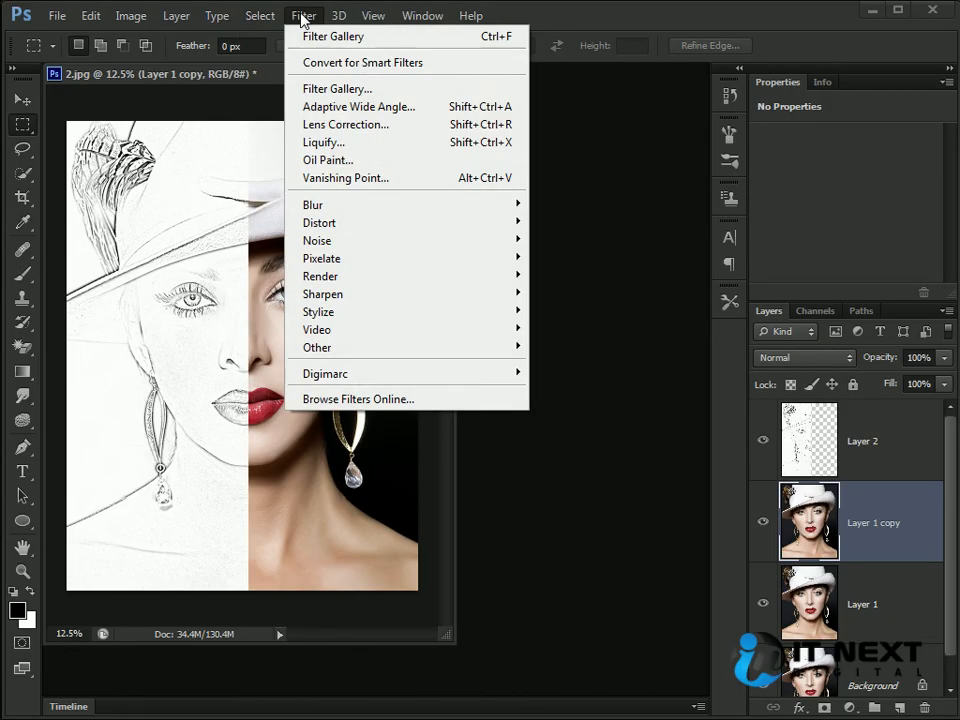
mouse_move(436, 335)
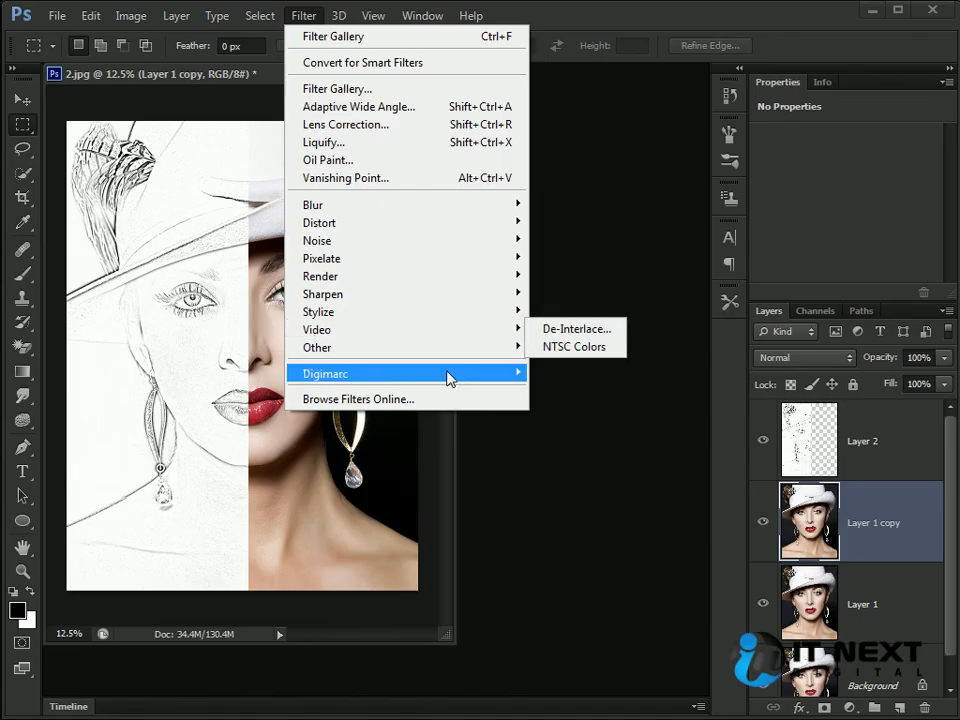
left_click(572, 365)
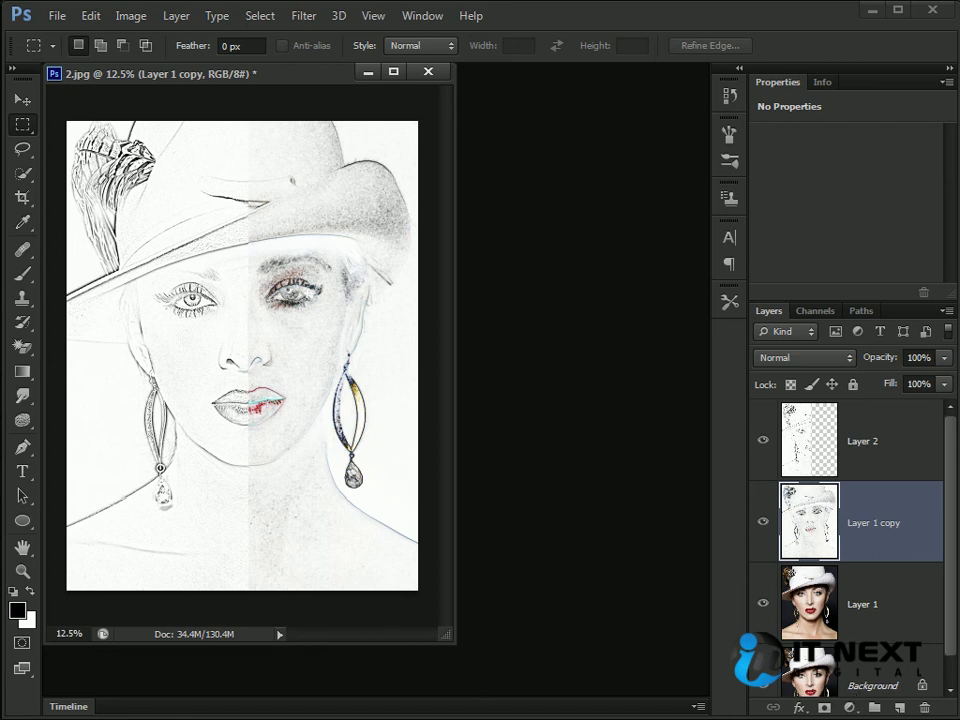
Add a layer mask to Layer 1 copy and activate the Gradient tool
left_click(824, 708)
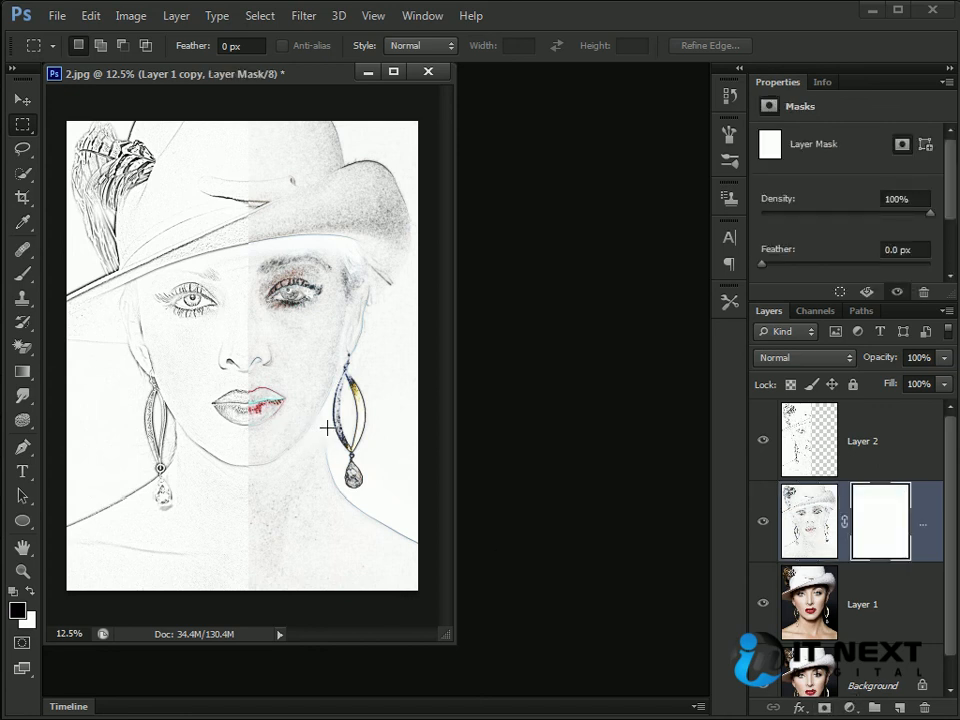
key("g")
left_click_drag(381, 377, 257, 373)
key("ctrl+z")
mouse_move(362, 370)
left_mouse_down()
mouse_move(286, 370)
mouse_move(313, 365)
left_mouse_up()
key("ctrl+z")
key("ctrl+z")
Draw a horizontal gradient on the Layer 1 copy mask from the right-hand earring to the middle of the face
left_click_drag(375, 364, 256, 365)
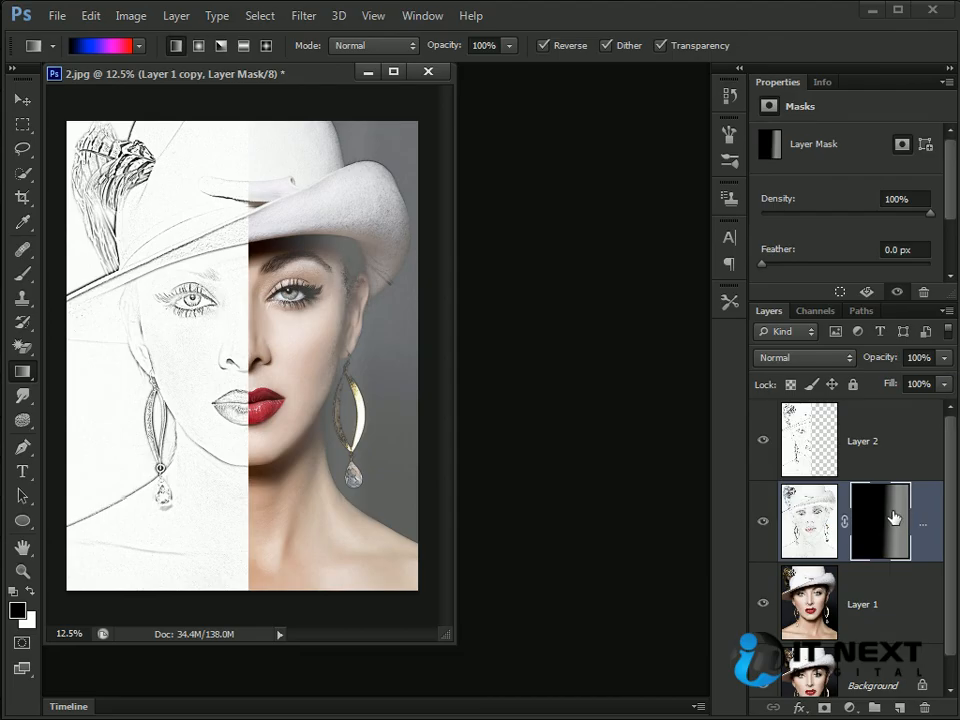
left_click(945, 365)
mouse_move(943, 386)
left_mouse_down()
mouse_move(902, 388)
mouse_move(948, 390)
left_mouse_up()
Paint white on the Layer 1 copy mask beside the face's center line with a size 800 brush at 75% opacity
key("b")
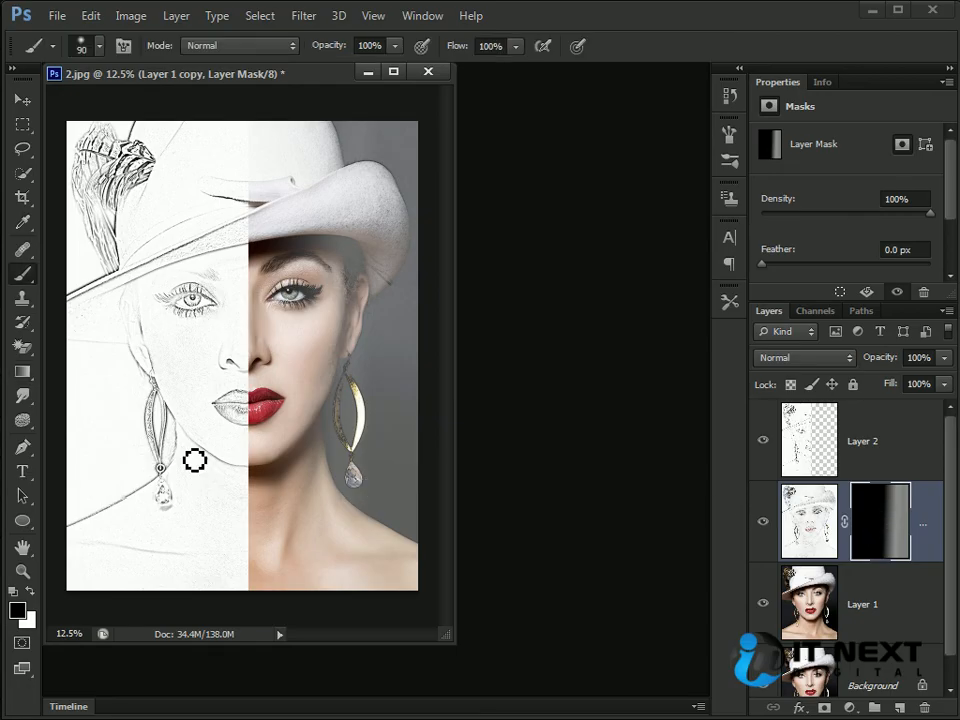
key("bracketright")
key("bracketright")
key("bracketright")
key("bracketright")
key("bracketright")
key("bracketright")
key("bracketright")
key("bracketright")
key("bracketright")
key("bracketright")
key("bracketright")
key("bracketright")
left_click(368, 46)
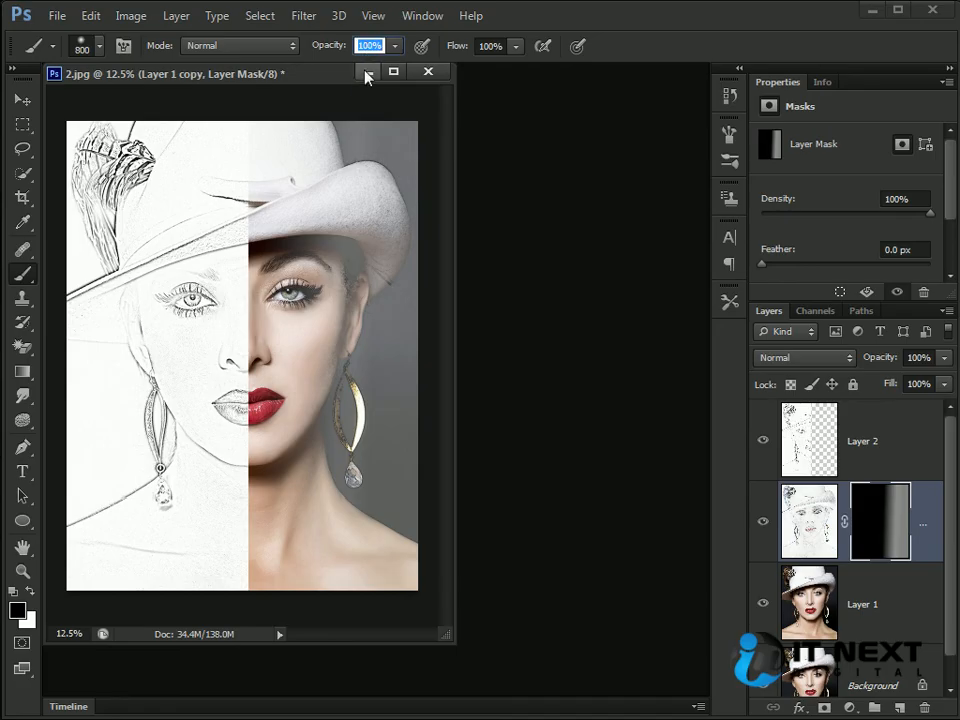
key("Return")
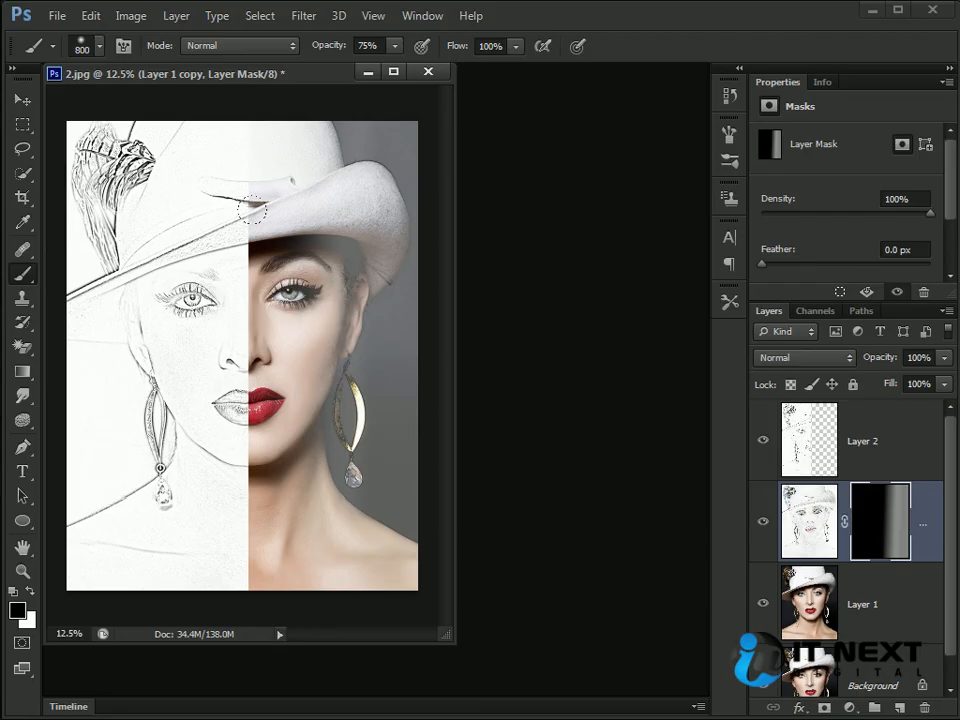
key("x")
mouse_move(251, 545)
left_mouse_down()
mouse_move(212, 360)
mouse_move(205, 270)
mouse_move(205, 235)
mouse_move(228, 183)
left_mouse_up()
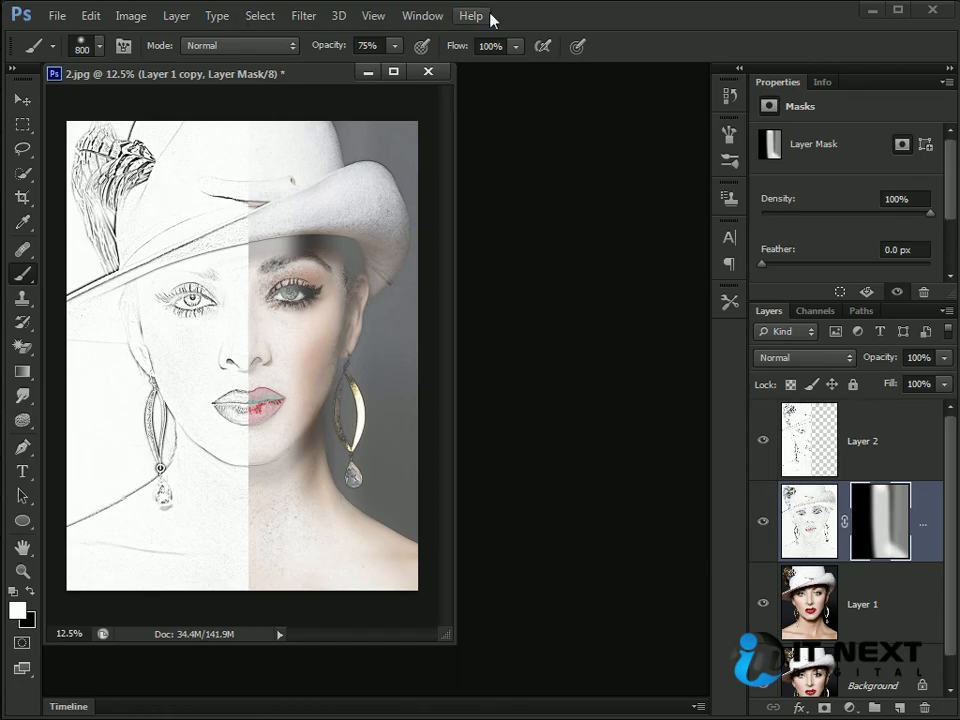
Close 2.jpg without saving the changes
left_click(428, 71)
left_click(458, 293)
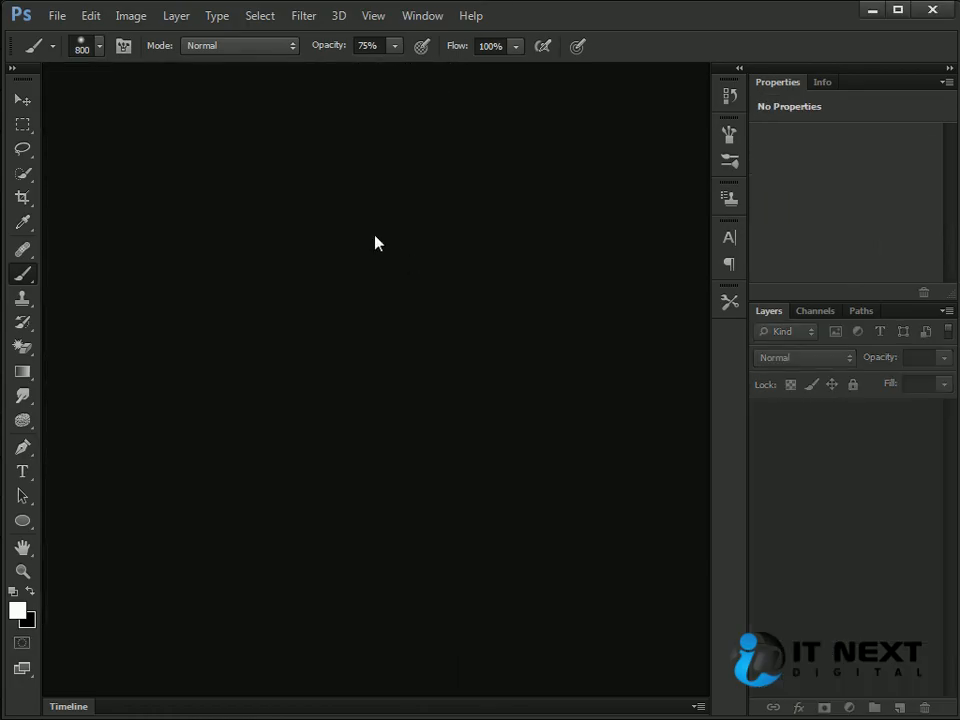